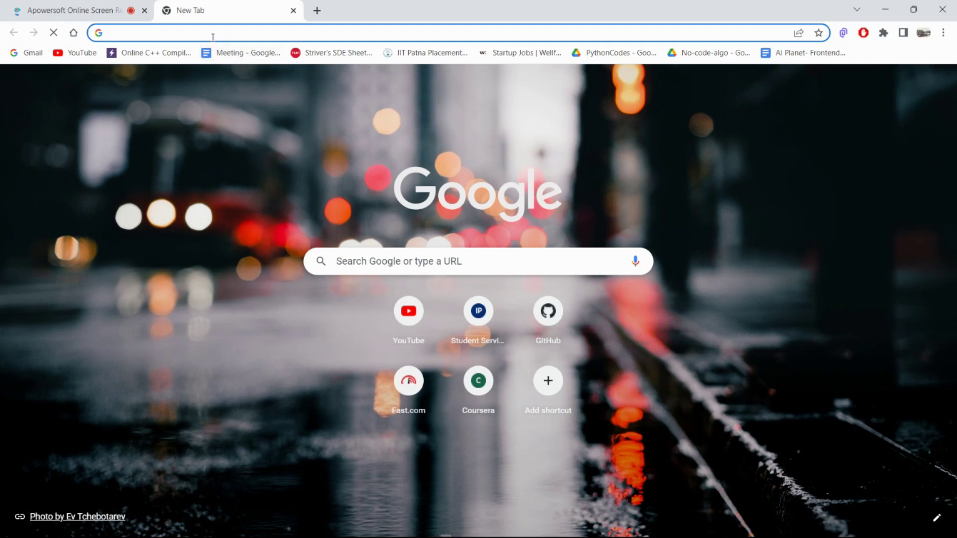
Search Google for 'idea intellij' from Chrome's address bar.
{"action": "type", "text": "inteli"}
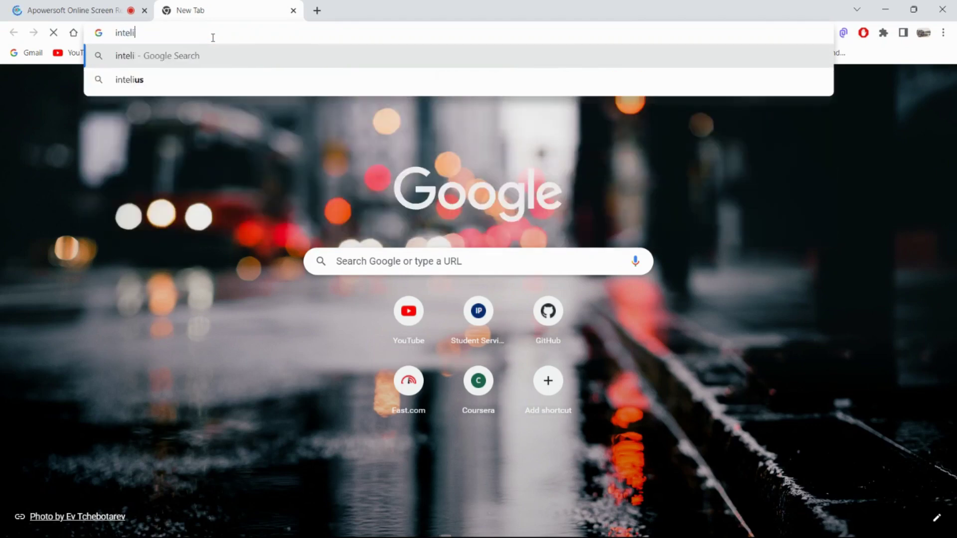
{"action": "key", "text": "BackSpace"}
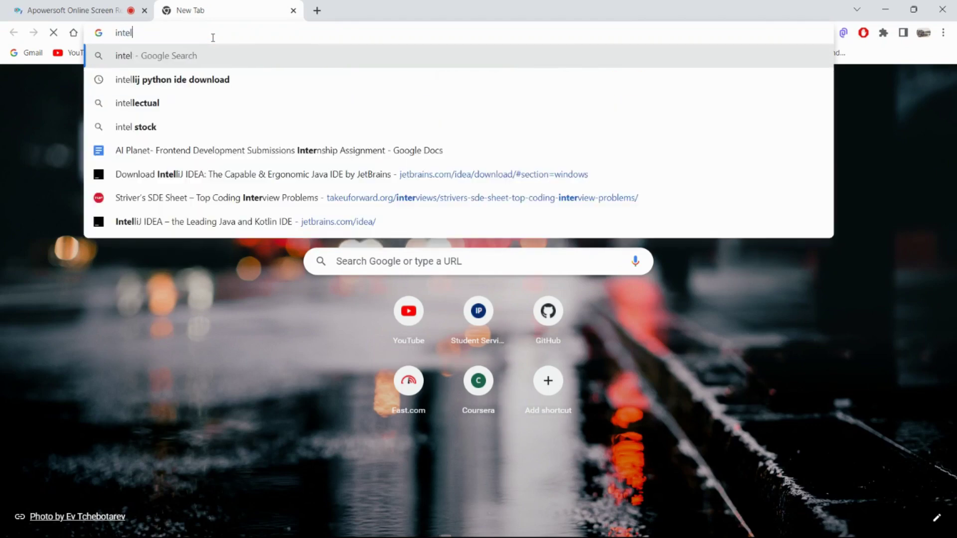
{"action": "type", "text": "lij"}
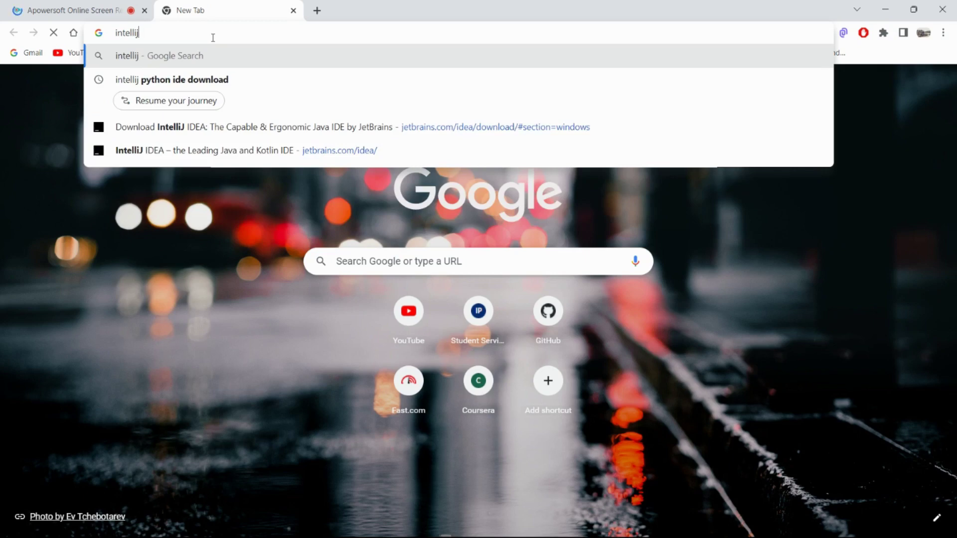
{"action": "key", "text": "BackSpace"}
{"action": "key", "text": "BackSpace"}
{"action": "key", "text": "BackSpace"}
{"action": "key", "text": "BackSpace"}
{"action": "key", "text": "BackSpace"}
{"action": "key", "text": "BackSpace"}
{"action": "key", "text": "BackSpace"}
{"action": "key", "text": "BackSpace"}
{"action": "type", "text": "ide"}
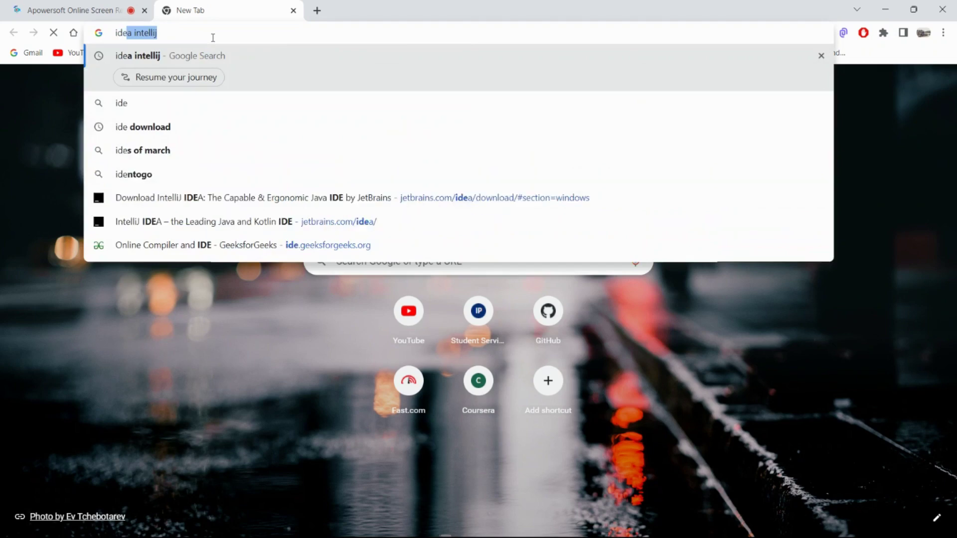
{"action": "type", "text": "a int"}
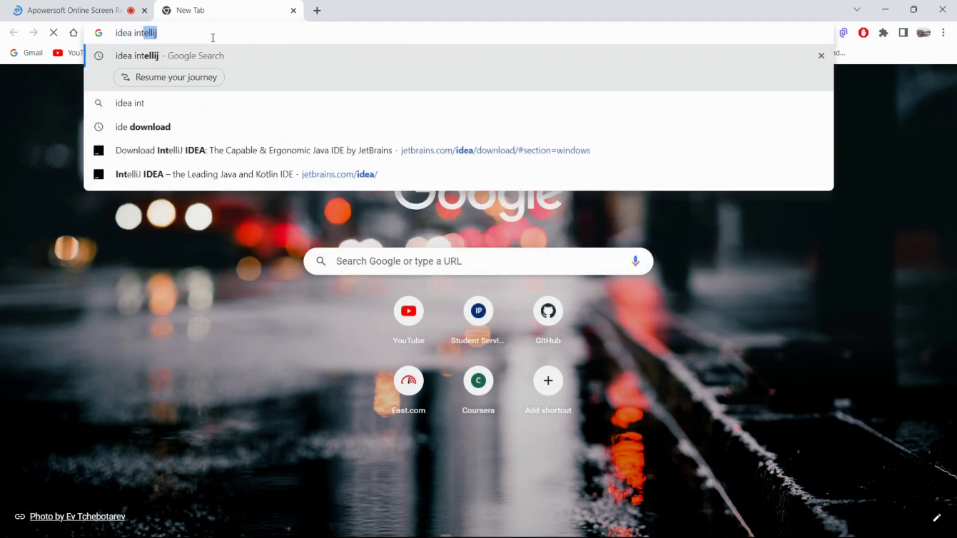
{"action": "type", "text": "ellij"}
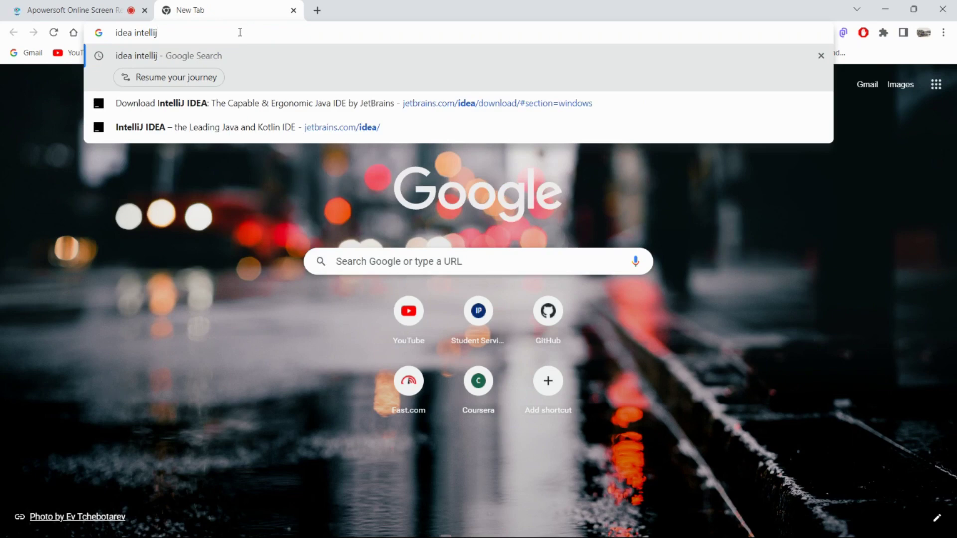
{"action": "key", "text": "Return"}
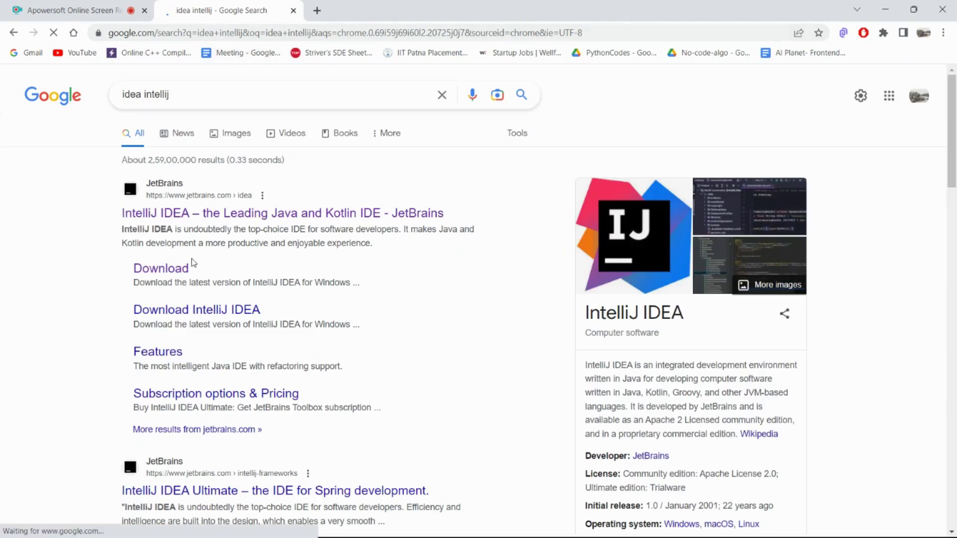
Open the top result, the JetBrains IntelliJ IDEA product page.
{"action": "left_click", "coordinate": [209, 213]}
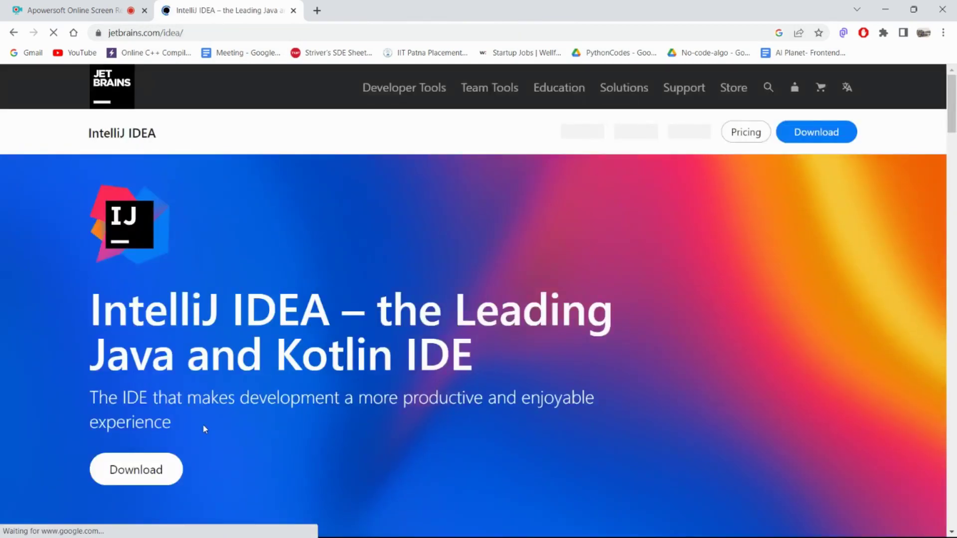
Download the Windows Community Edition installer ideaIC-2023.1.exe from the IntelliJ IDEA download page.
{"action": "left_click", "coordinate": [147, 469]}
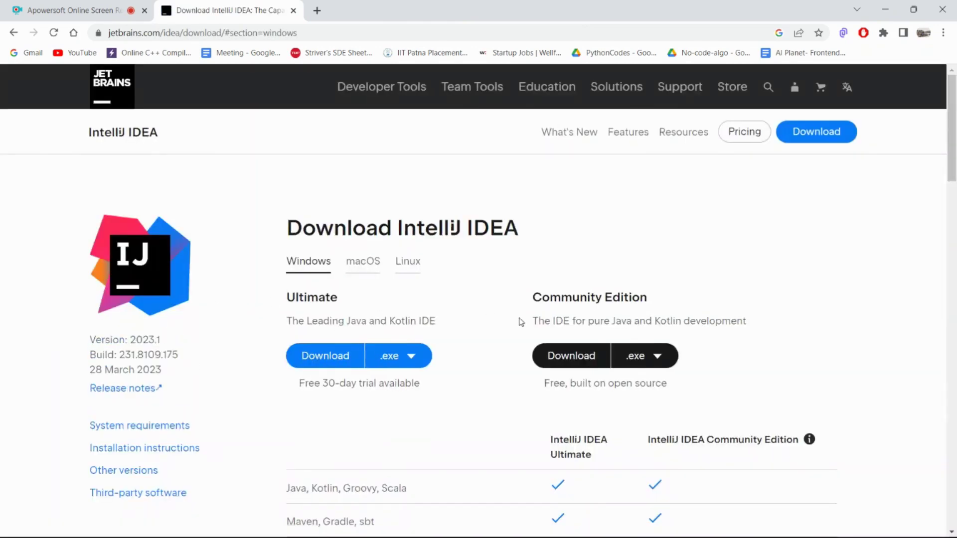
{"action": "mouse_move", "coordinate": [897, 529]}
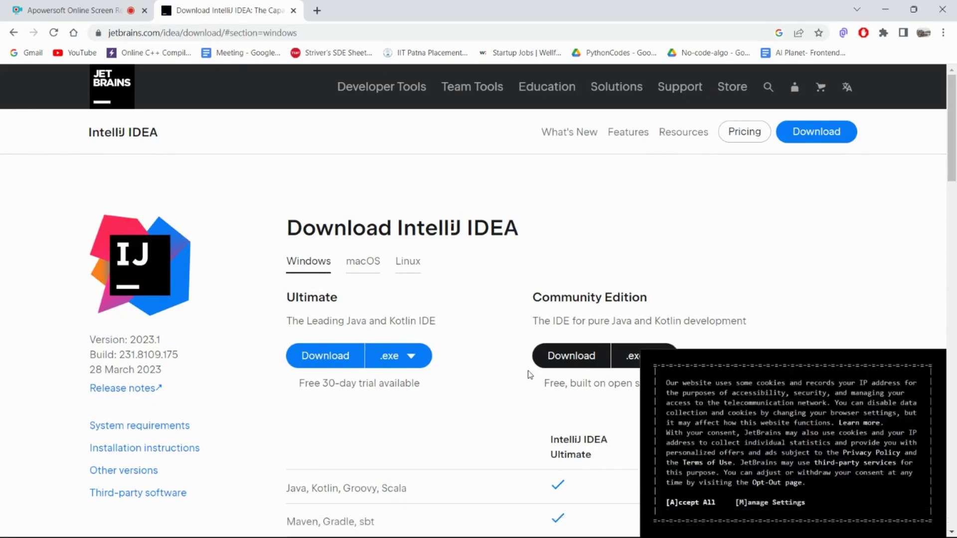
{"action": "scroll", "coordinate": [569, 354], "scroll_direction": "down", "scroll_amount": 1}
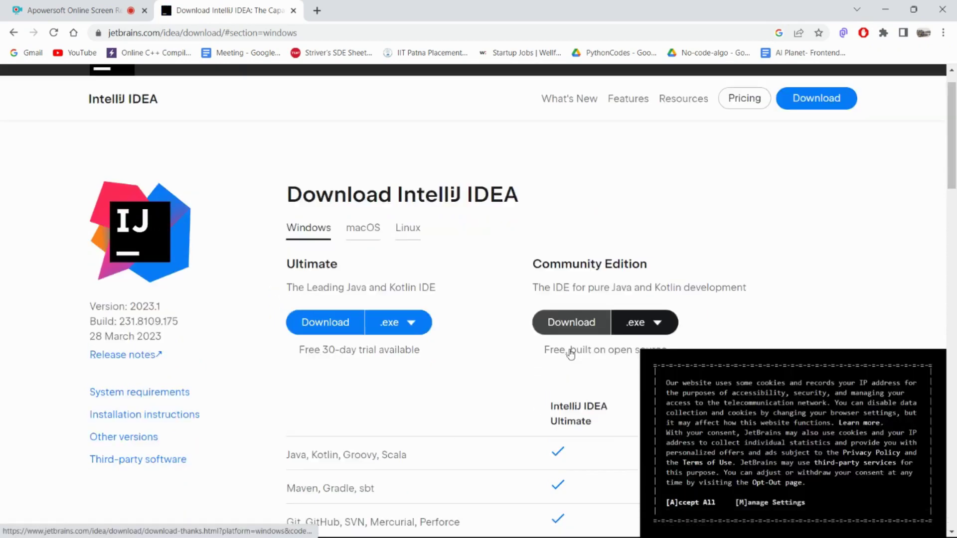
{"action": "scroll", "coordinate": [570, 355], "scroll_direction": "down", "scroll_amount": 2}
{"action": "scroll", "coordinate": [493, 250], "scroll_direction": "up", "scroll_amount": 3}
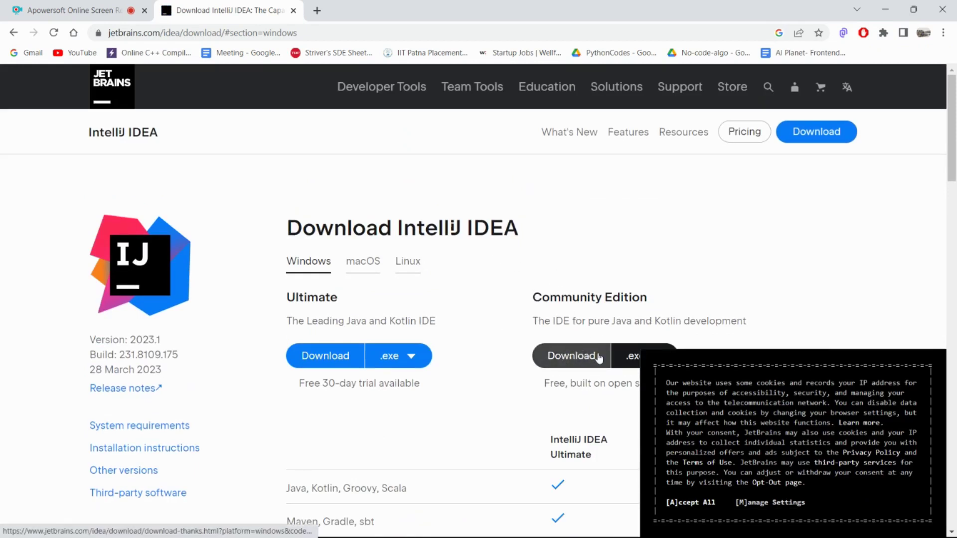
{"action": "left_click", "coordinate": [578, 357]}
{"action": "left_click", "coordinate": [362, 271]}
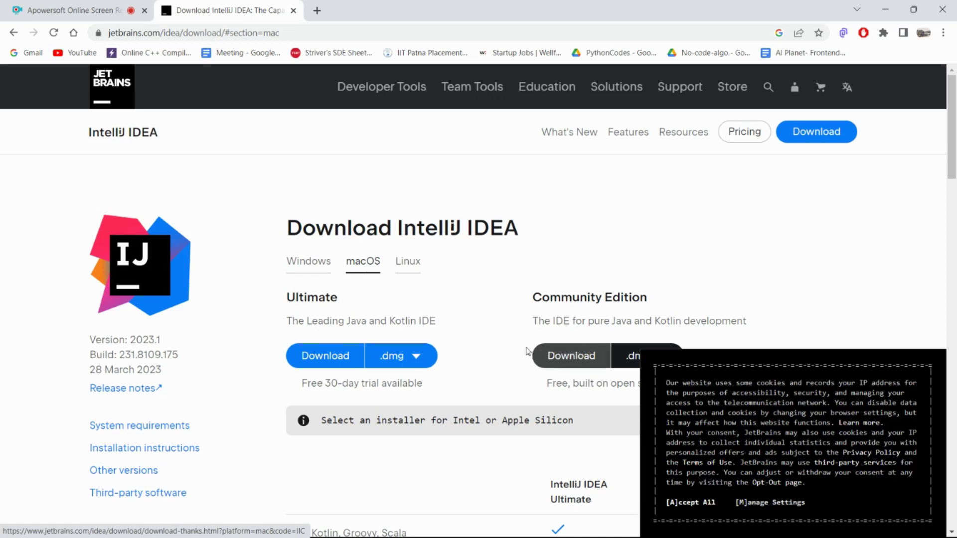
{"action": "left_click", "coordinate": [309, 265]}
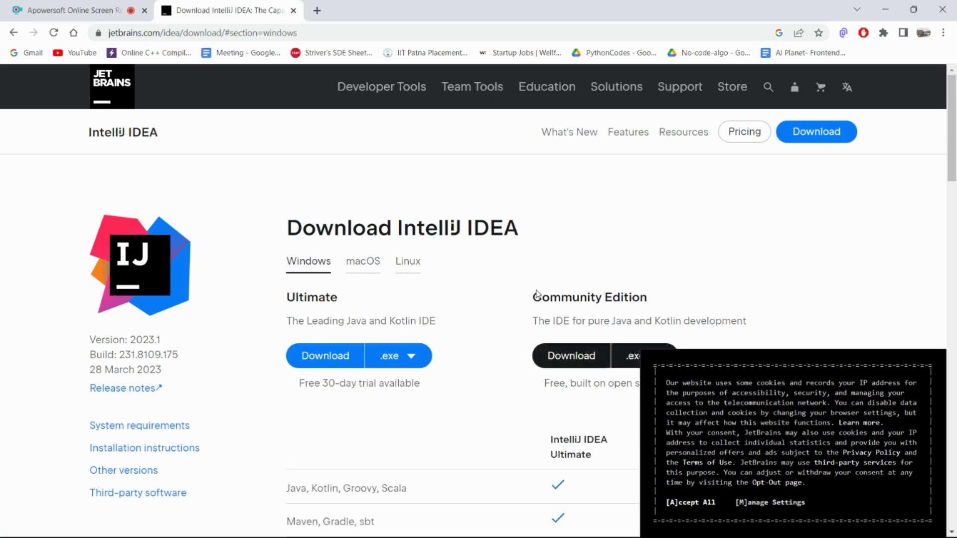
{"action": "left_click", "coordinate": [574, 362]}
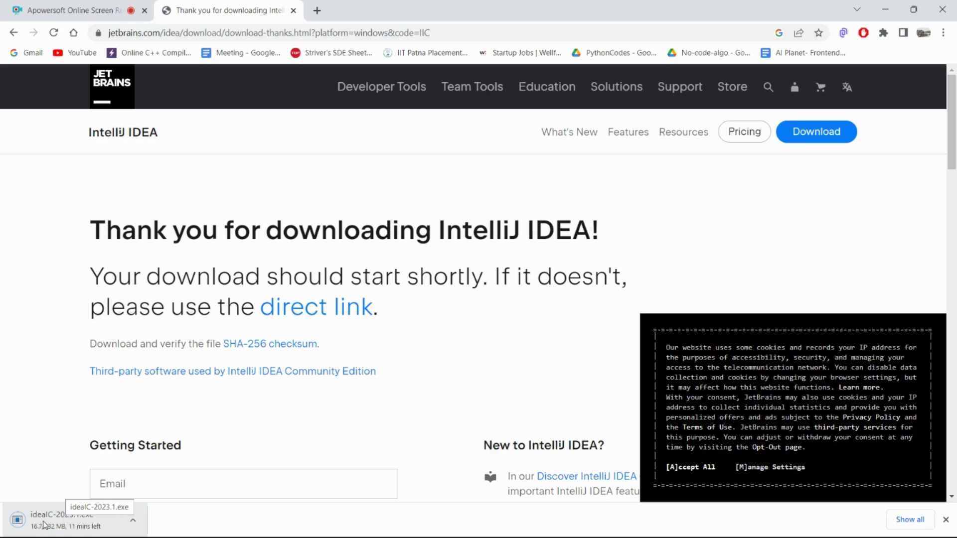
Reveal the downloaded ideaIC-2023.1.exe in File Explorer from Chrome's downloads list.
{"action": "left_click", "coordinate": [53, 7]}
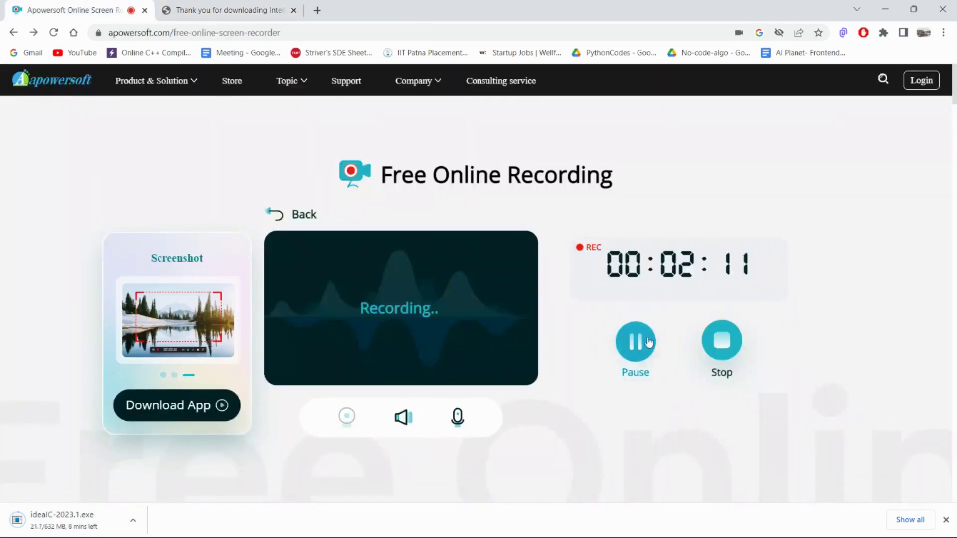
{"action": "left_click", "coordinate": [910, 519]}
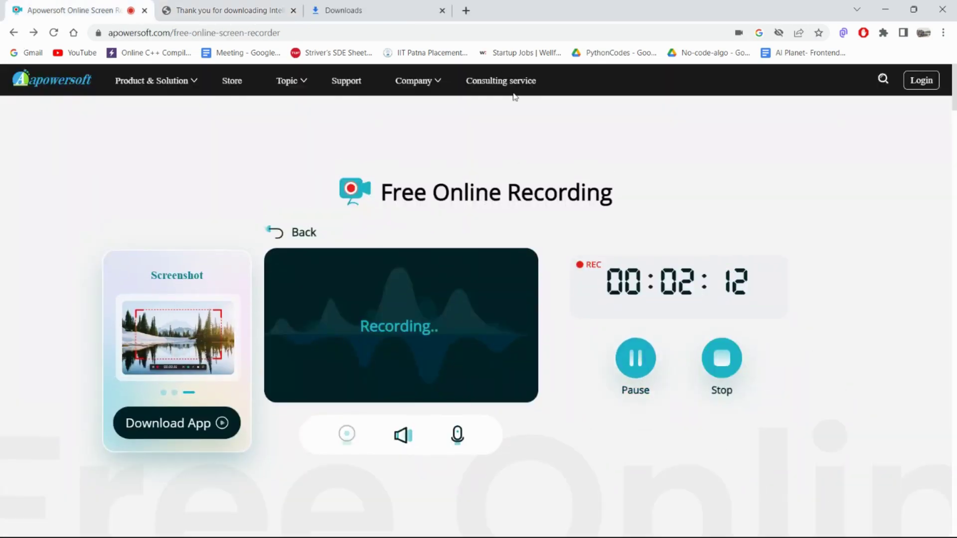
{"action": "left_click", "coordinate": [366, 6]}
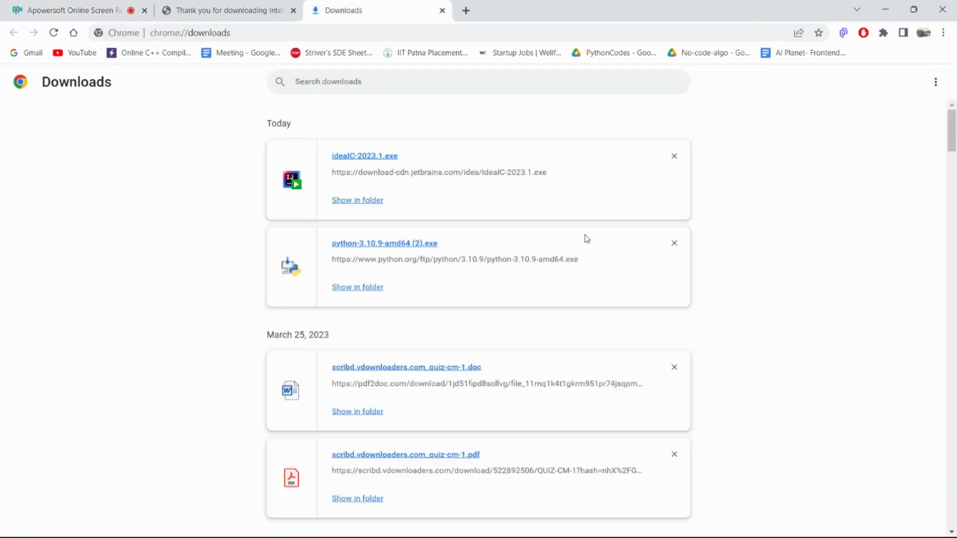
{"action": "left_click", "coordinate": [360, 200]}
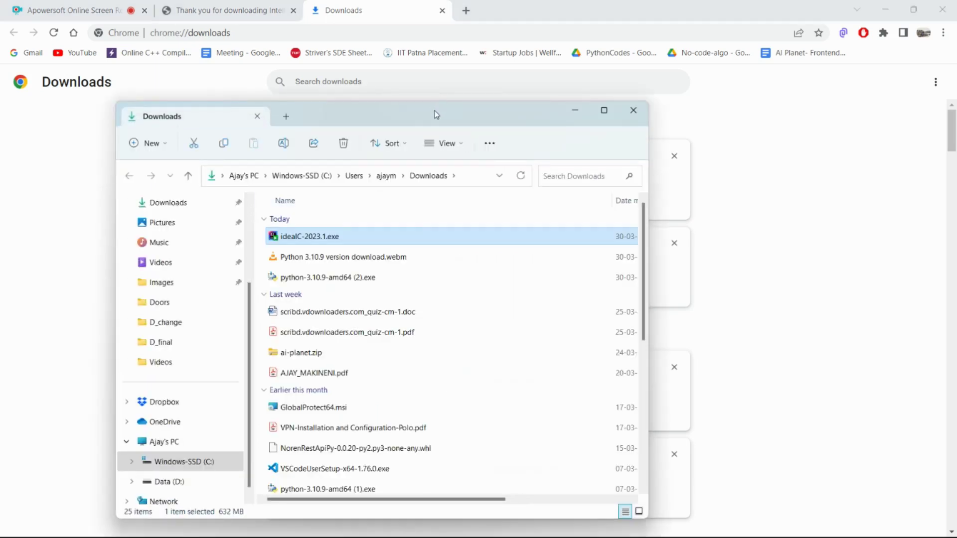
Run ideaIC-2023.1.exe from the Downloads folder as administrator.
{"action": "left_click_drag", "start_coordinate": [436, 115], "coordinate": [451, 87]}
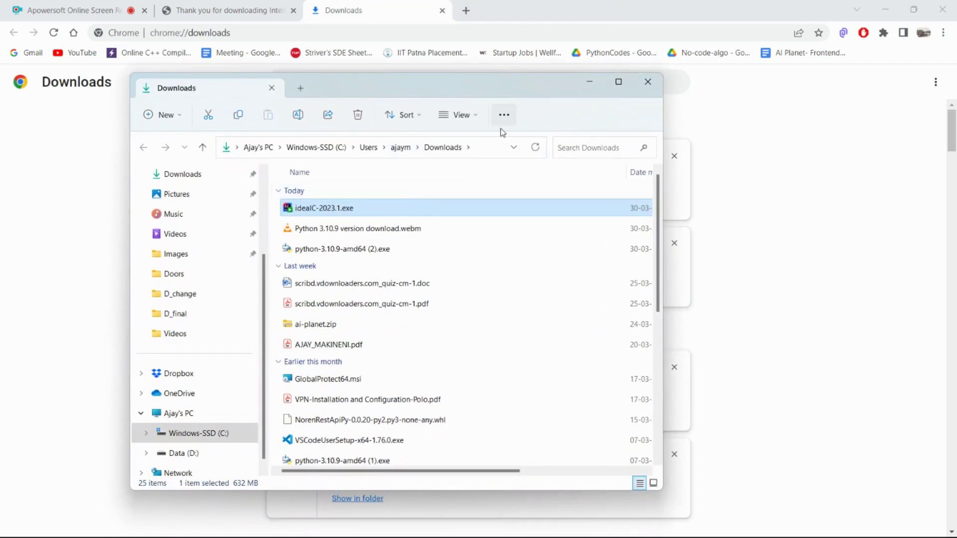
{"action": "right_click", "coordinate": [349, 214]}
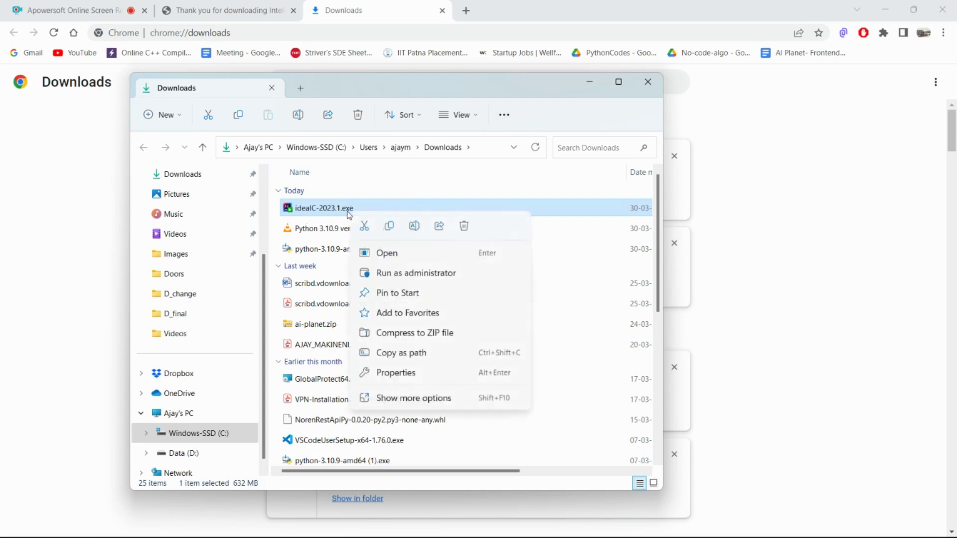
{"action": "left_click", "coordinate": [388, 274]}
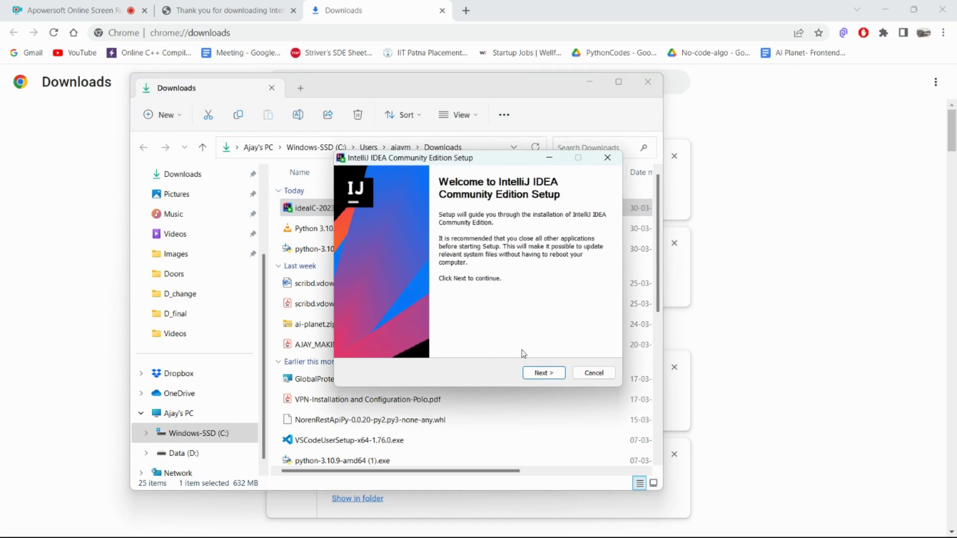
Keep the default install location, adding a desktop shortcut and the bin folder to PATH.
{"action": "left_click", "coordinate": [540, 375]}
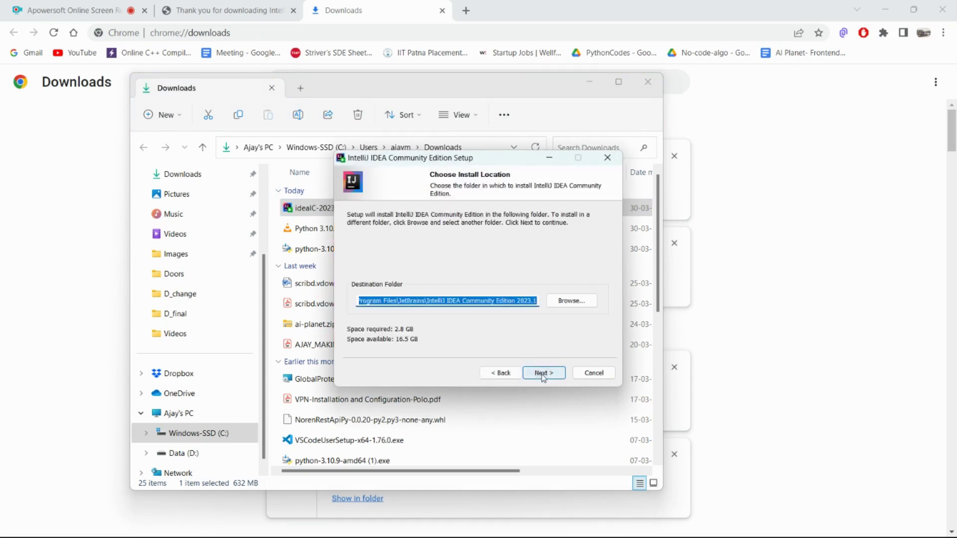
{"action": "left_click", "coordinate": [543, 374]}
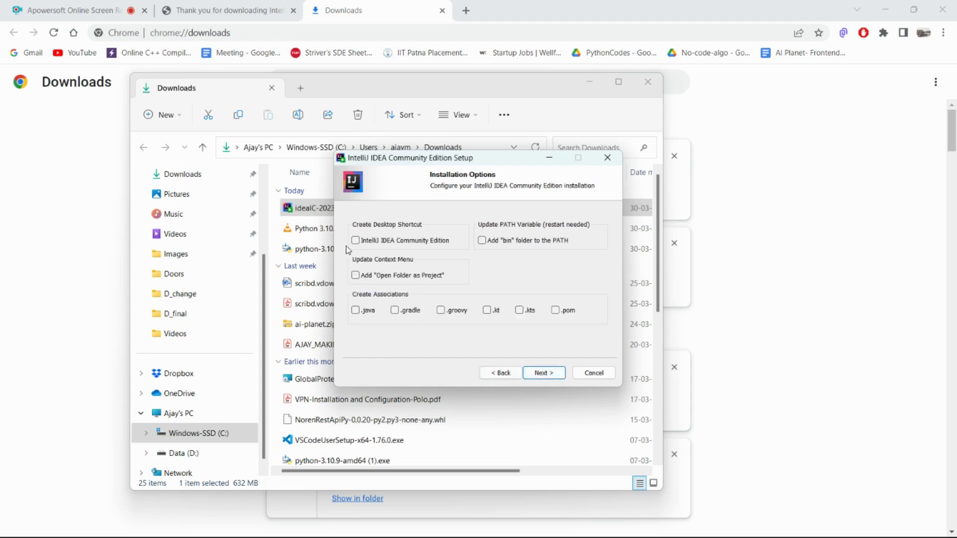
{"action": "left_click", "coordinate": [355, 240]}
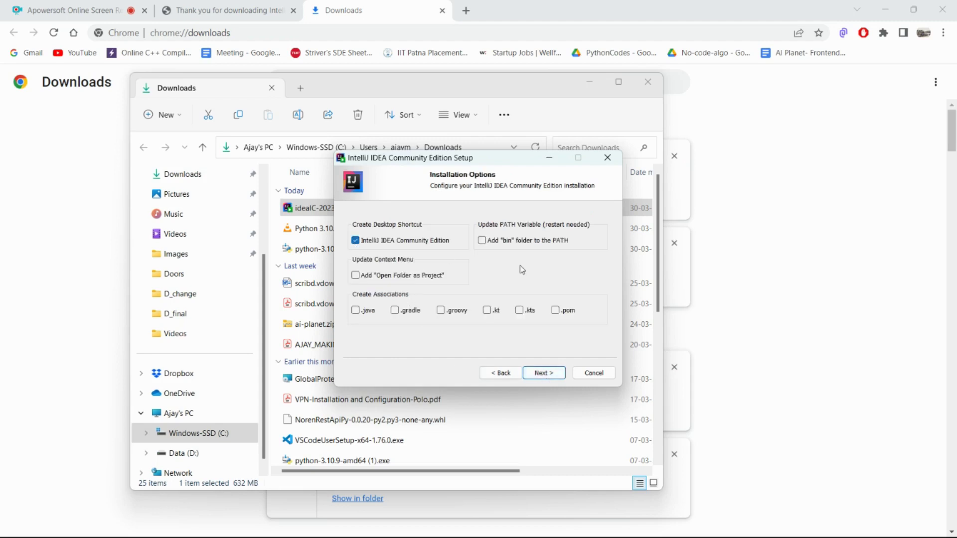
{"action": "left_click", "coordinate": [486, 243]}
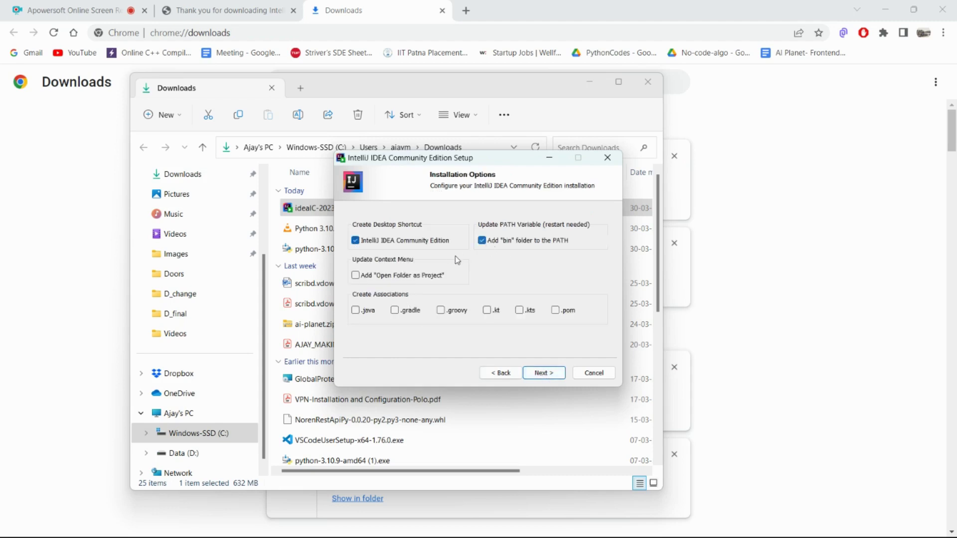
Associate .java, .gradle, .groovy, .kt and .kts files, then install into the JetBrains Start Menu folder.
{"action": "left_click", "coordinate": [355, 312]}
{"action": "left_click", "coordinate": [396, 313]}
{"action": "left_click", "coordinate": [441, 311]}
{"action": "left_click", "coordinate": [489, 311]}
{"action": "left_click", "coordinate": [529, 312]}
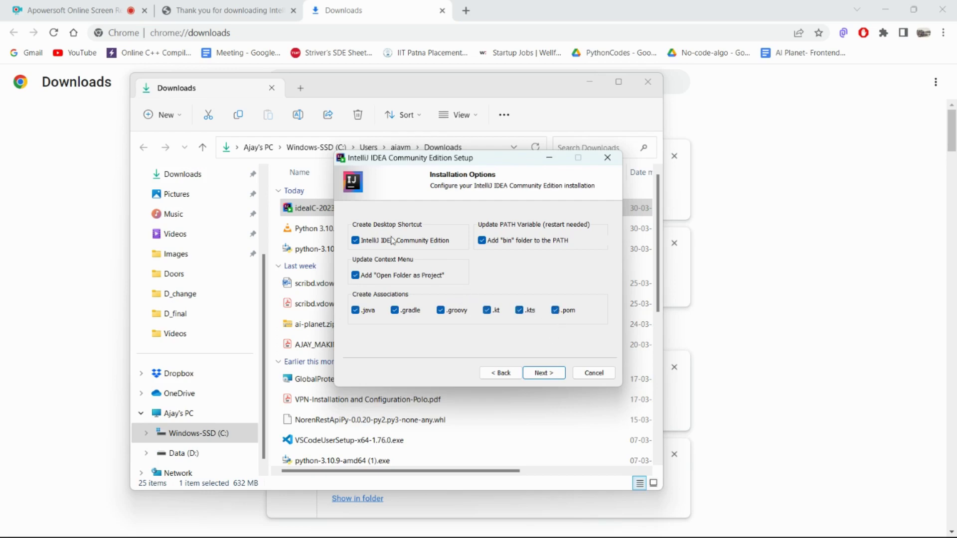
{"action": "left_click", "coordinate": [543, 372]}
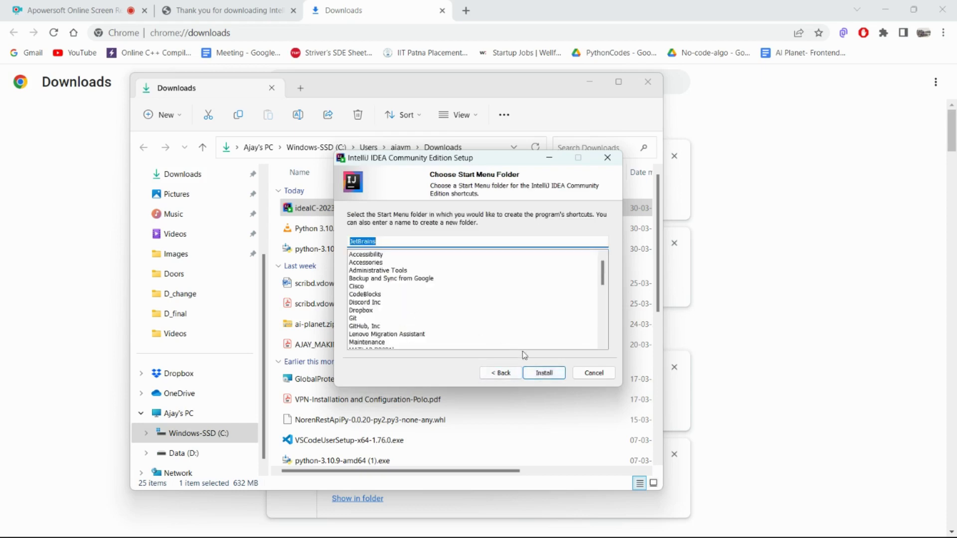
{"action": "left_click", "coordinate": [540, 378]}
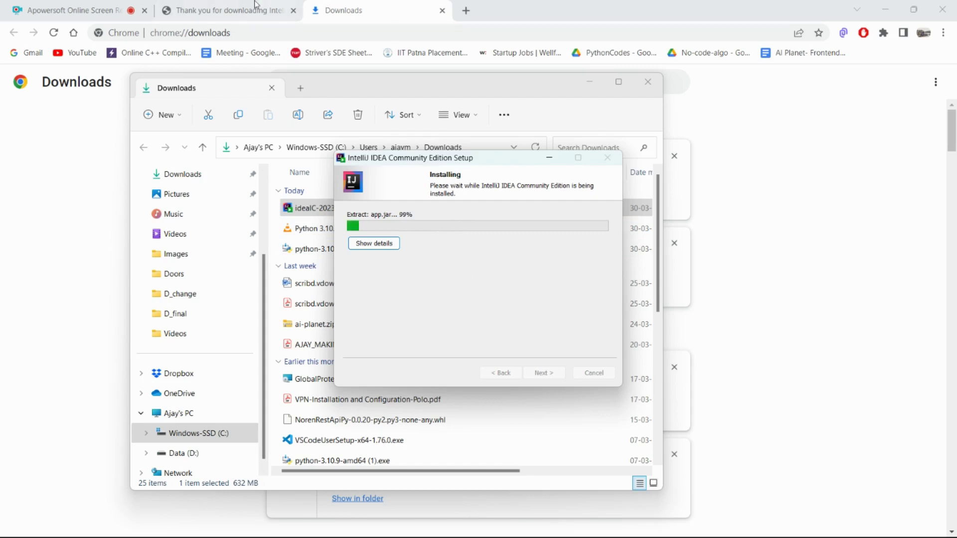
{"action": "left_click", "coordinate": [30, 26]}
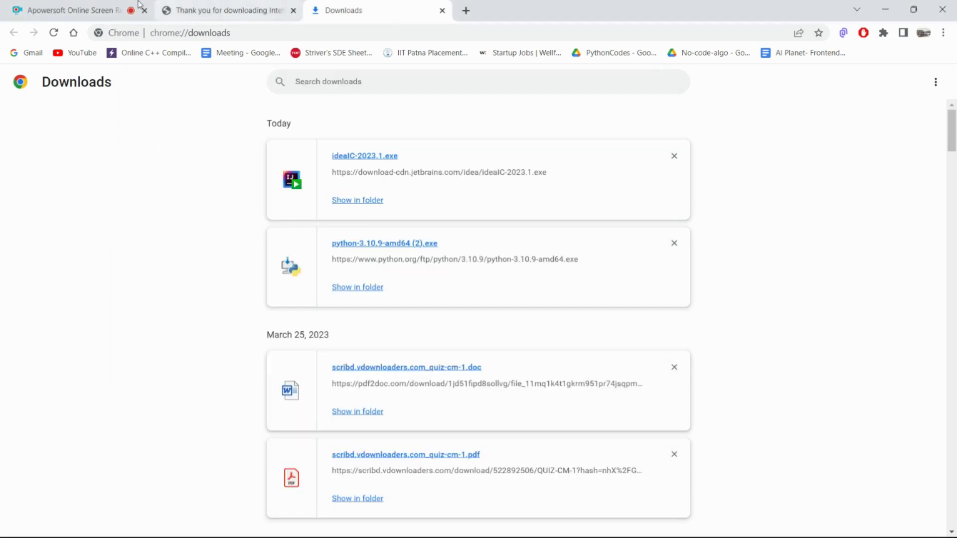
Finish the IntelliJ setup, choosing to reboot manually later.
{"action": "left_click", "coordinate": [70, 10]}
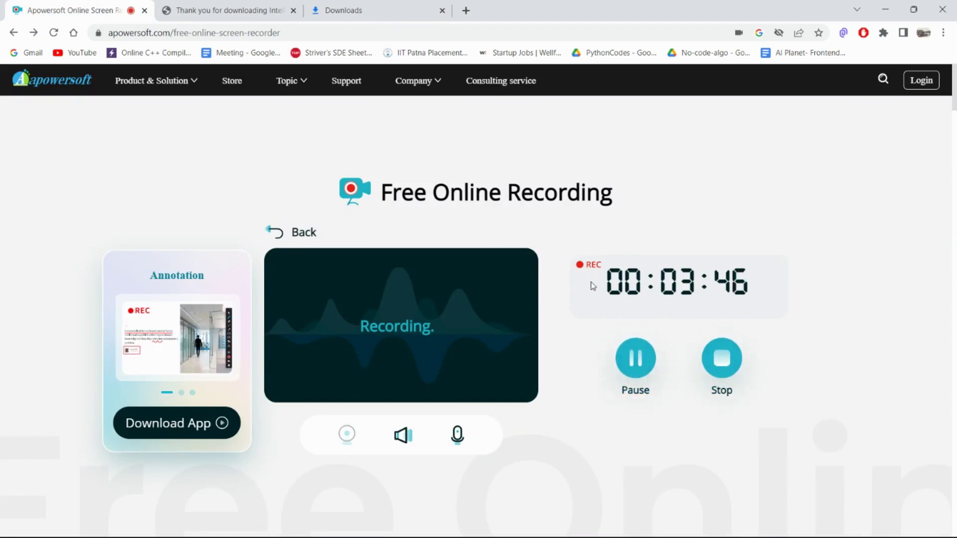
{"action": "key", "text": "alt+Tab"}
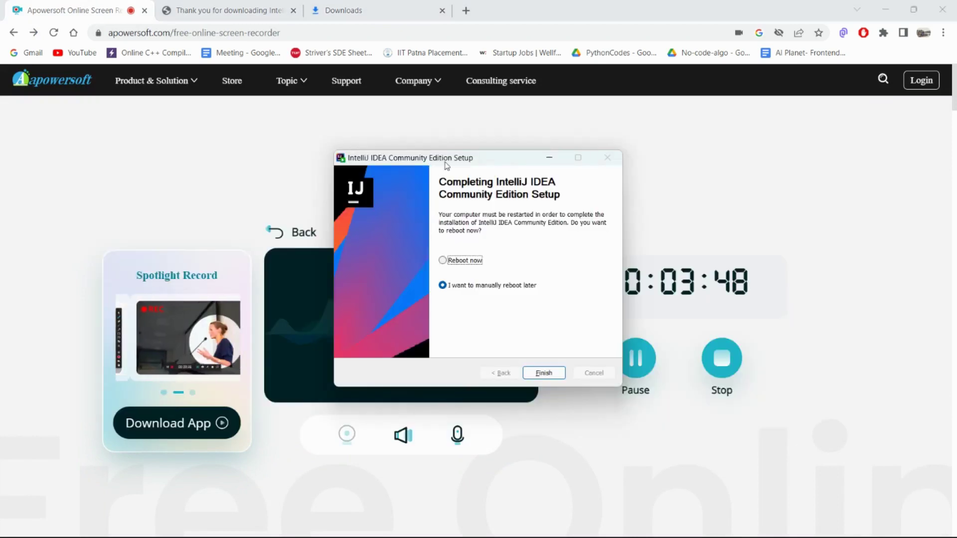
{"action": "mouse_move", "coordinate": [444, 163]}
{"action": "left_mouse_down"}
{"action": "mouse_move", "coordinate": [474, 167]}
{"action": "mouse_move", "coordinate": [460, 159]}
{"action": "mouse_move", "coordinate": [446, 175]}
{"action": "left_mouse_up"}
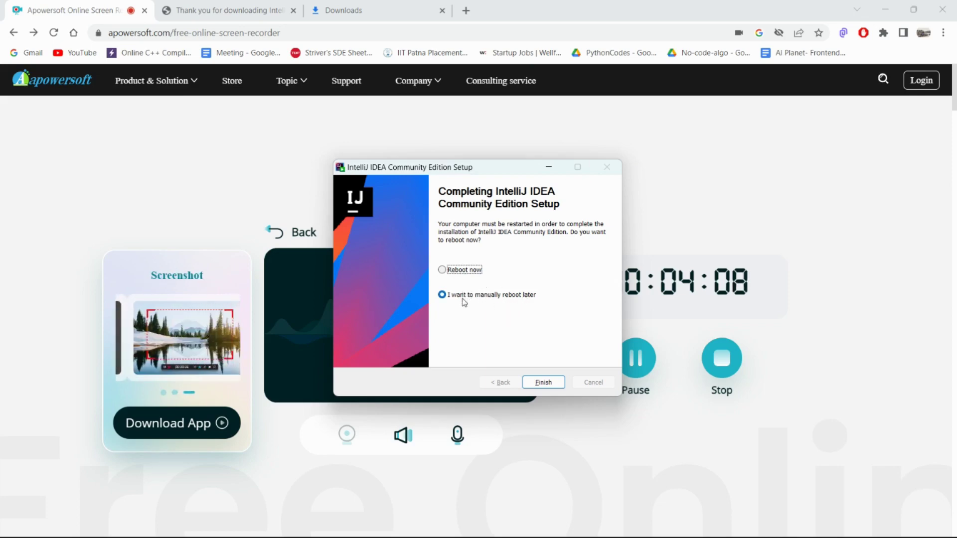
{"action": "left_click", "coordinate": [535, 383]}
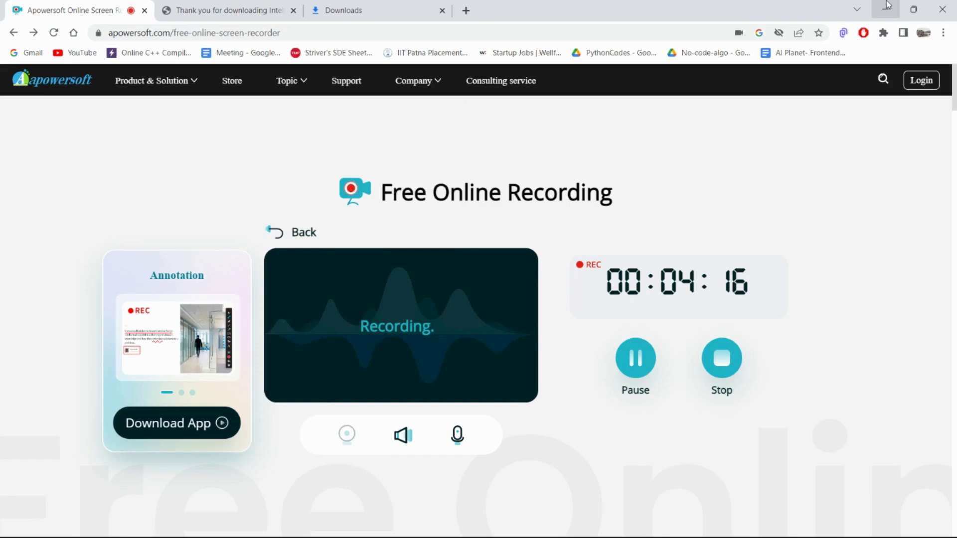
Minimize Chrome and the Downloads and Videos folder windows to clear the desktop.
{"action": "left_click", "coordinate": [888, 6]}
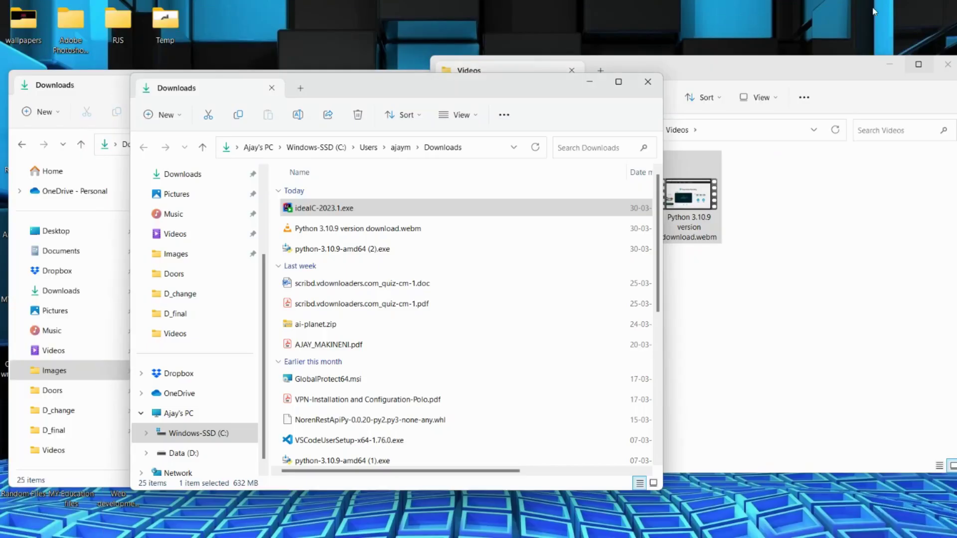
{"action": "left_click", "coordinate": [593, 86]}
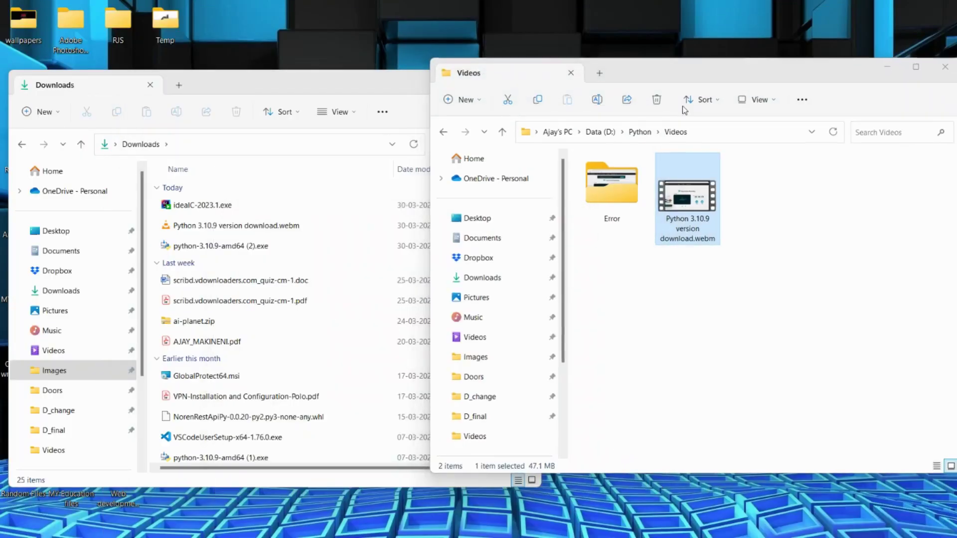
{"action": "left_click", "coordinate": [888, 65]}
{"action": "left_click", "coordinate": [469, 80]}
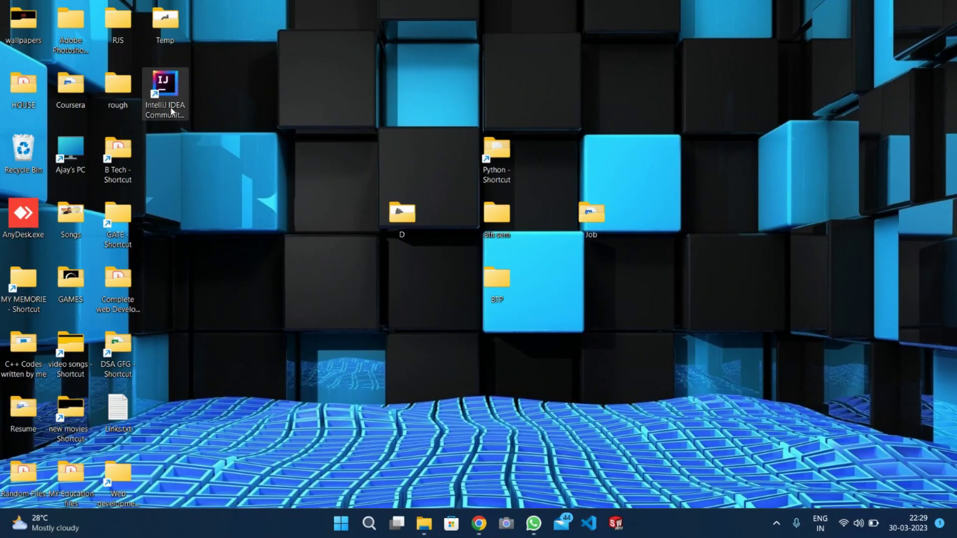
Search Windows for 'intell' to find IntelliJ IDEA Community Edition 2023.1.
{"action": "left_click", "coordinate": [369, 524]}
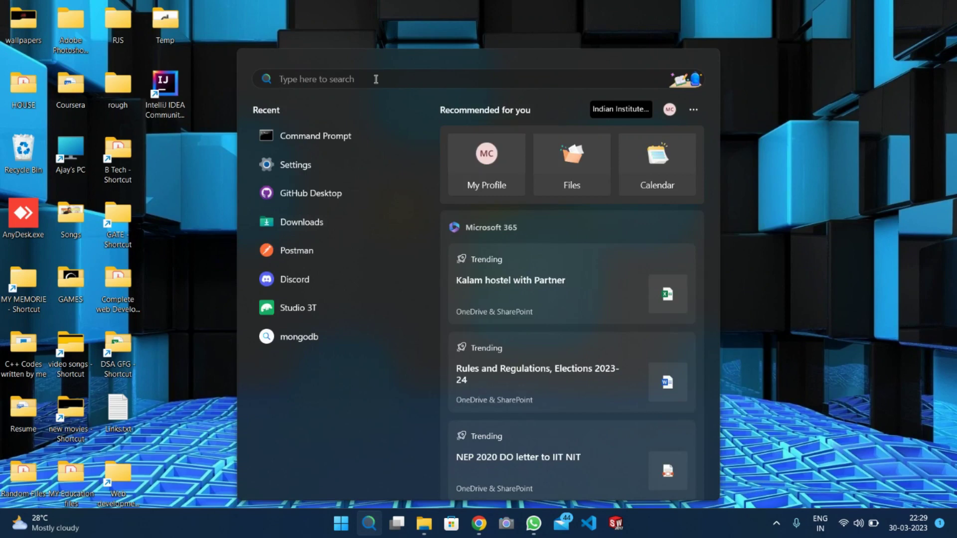
{"action": "type", "text": "intell"}
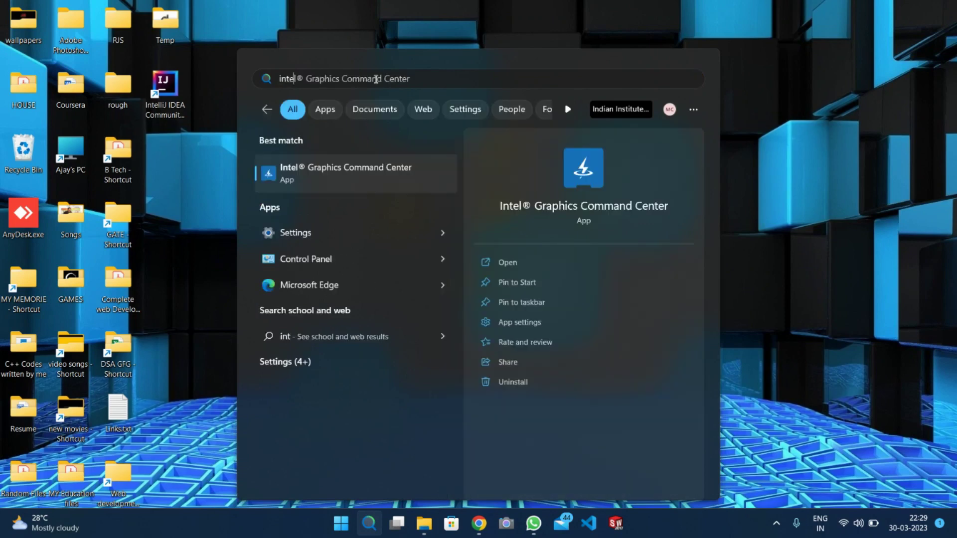
{"action": "left_click", "coordinate": [295, 80]}
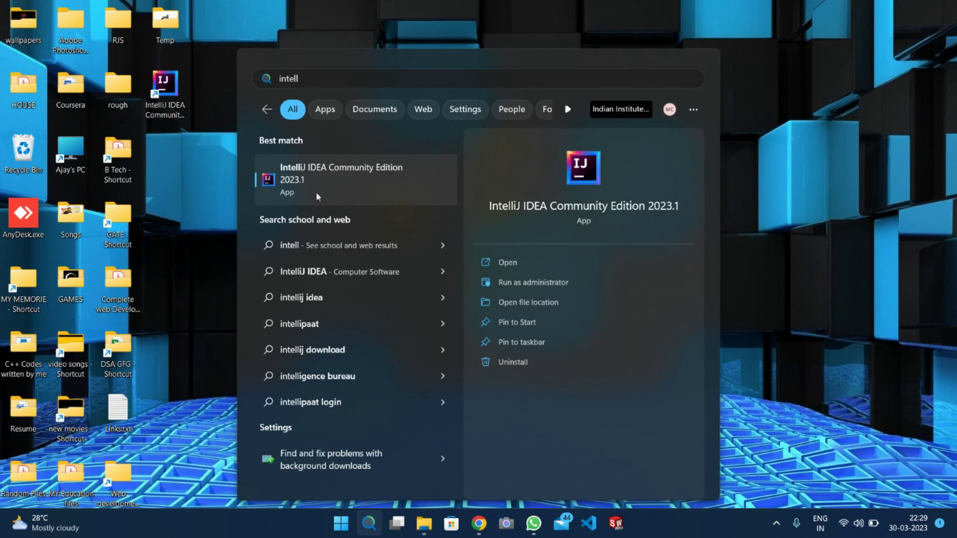
Launch IntelliJ IDEA 2023.1, accept the user agreement and decline anonymous statistics.
{"action": "left_click", "coordinate": [353, 180]}
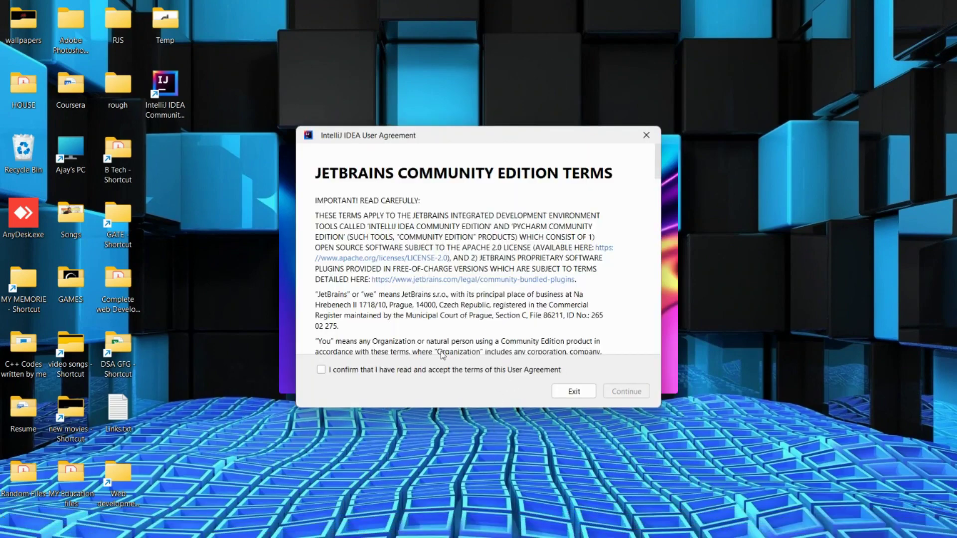
{"action": "left_click", "coordinate": [323, 372]}
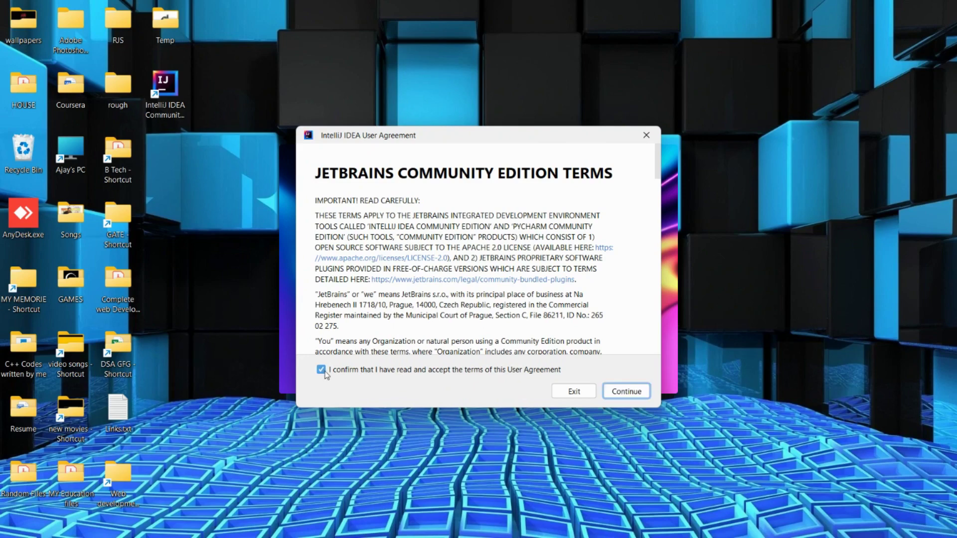
{"action": "left_click", "coordinate": [621, 397]}
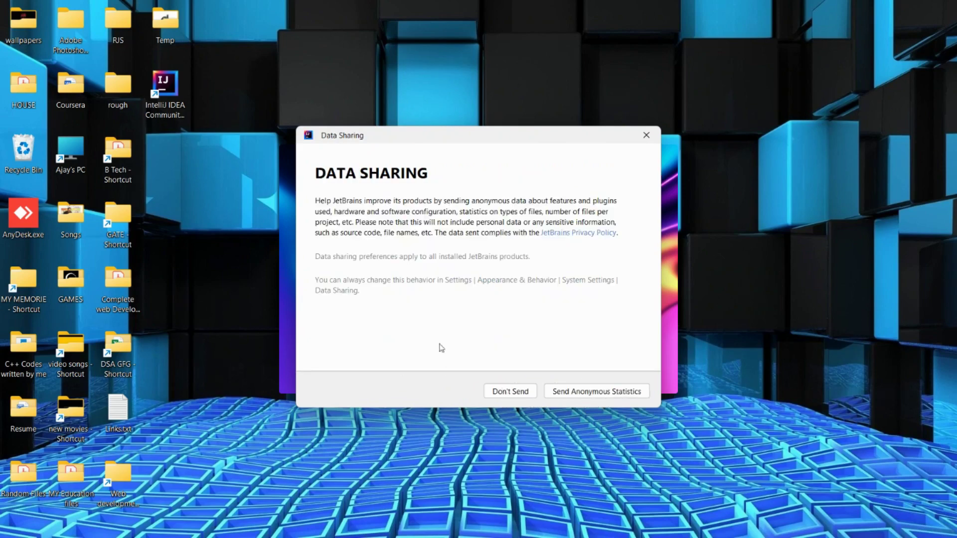
{"action": "left_click", "coordinate": [514, 393]}
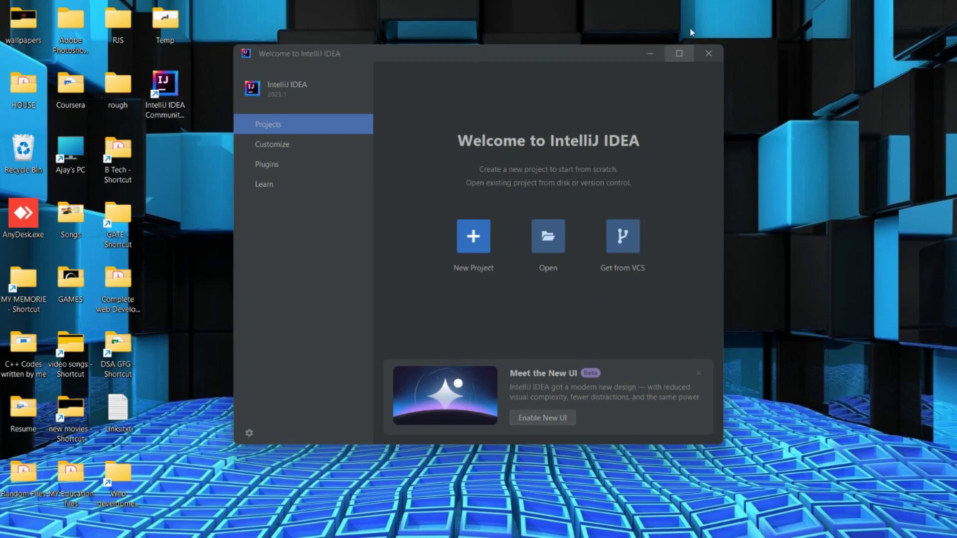
Maximize the Welcome window and search the Plugins Marketplace for 'python'.
{"action": "left_click", "coordinate": [680, 52]}
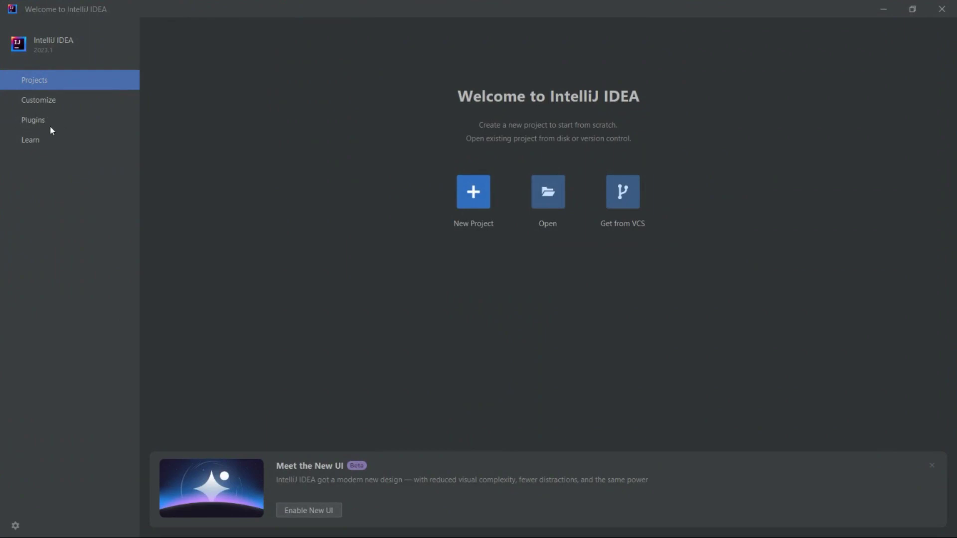
{"action": "left_click", "coordinate": [34, 123]}
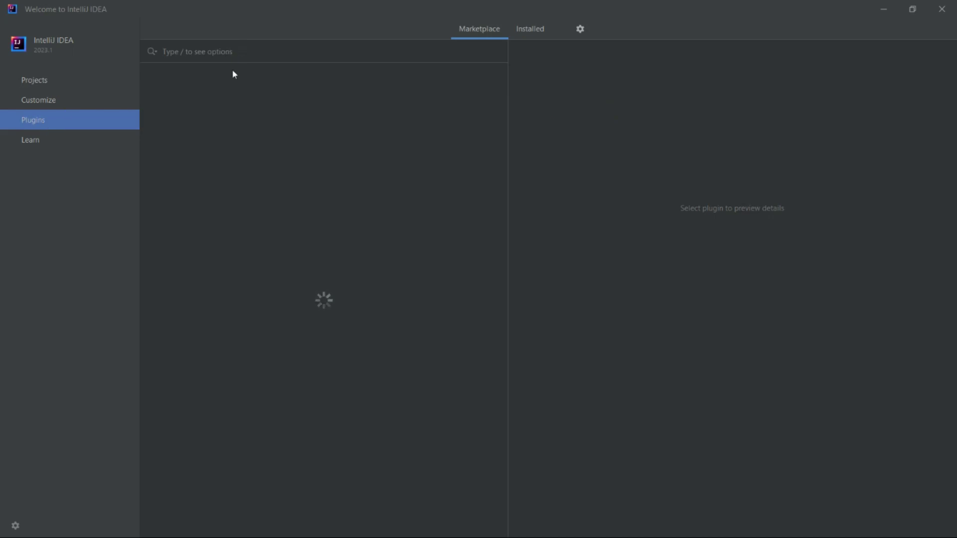
{"action": "type", "text": "python"}
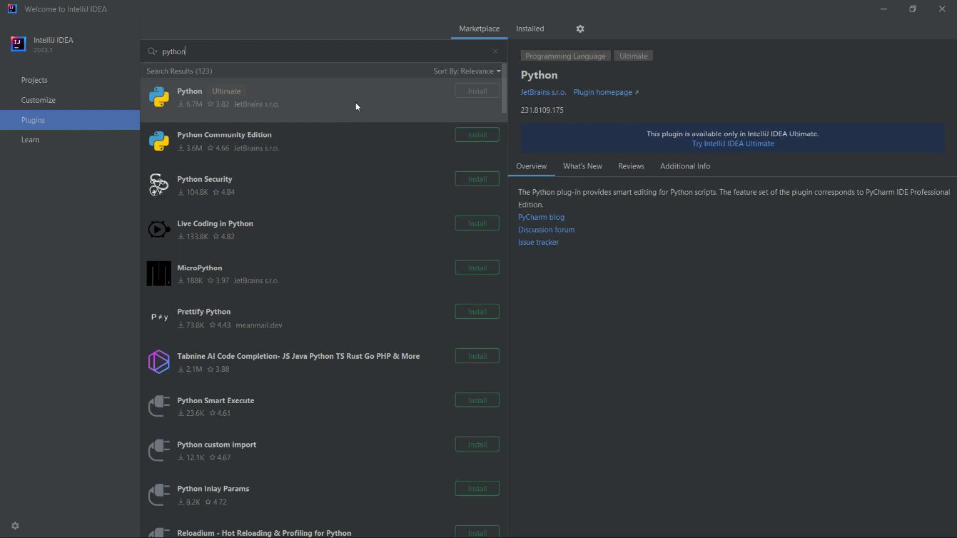
{"action": "key", "text": "alt+Tab"}
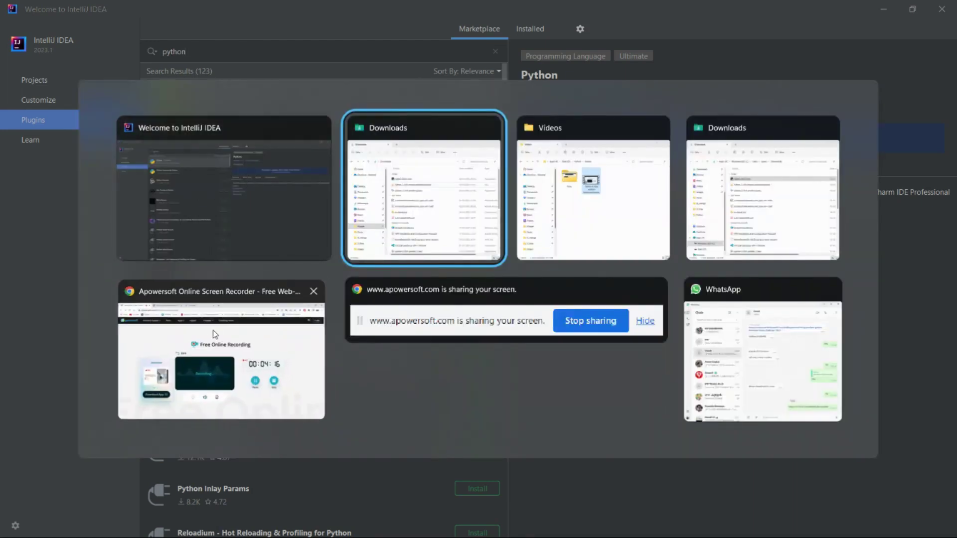
{"action": "left_click", "coordinate": [219, 349]}
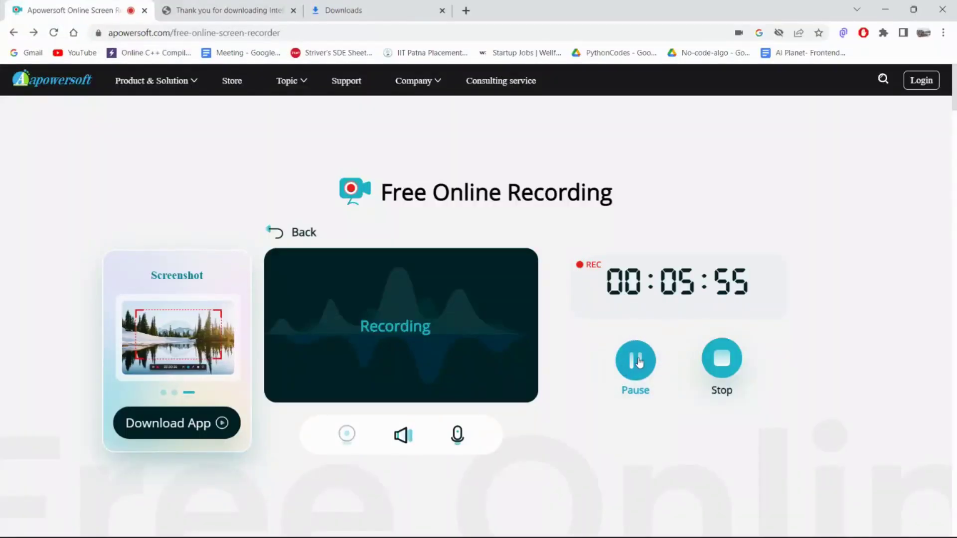
{"action": "key", "text": "alt+Tab"}
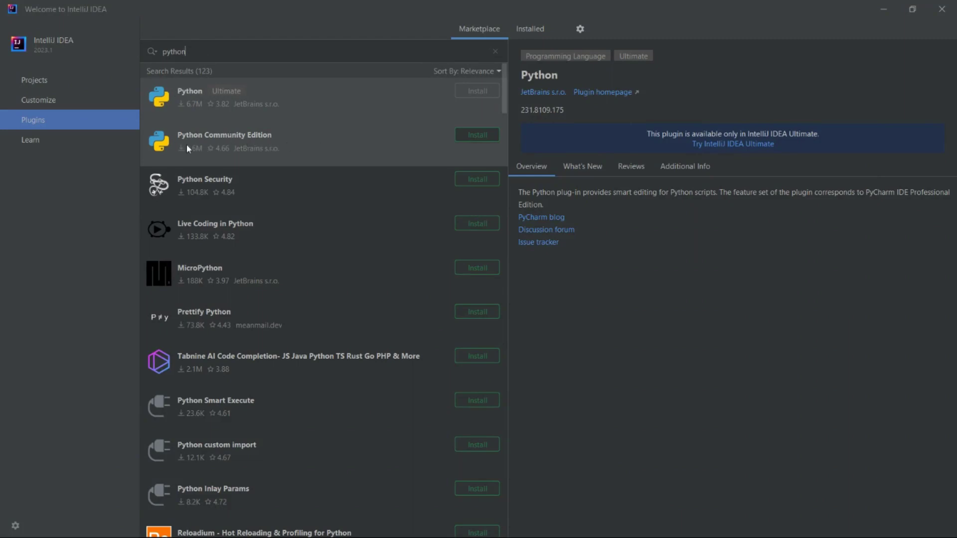
Install the Python Community Edition plugin 231.8109.144 from the Marketplace and let it finish.
{"action": "left_click", "coordinate": [481, 134]}
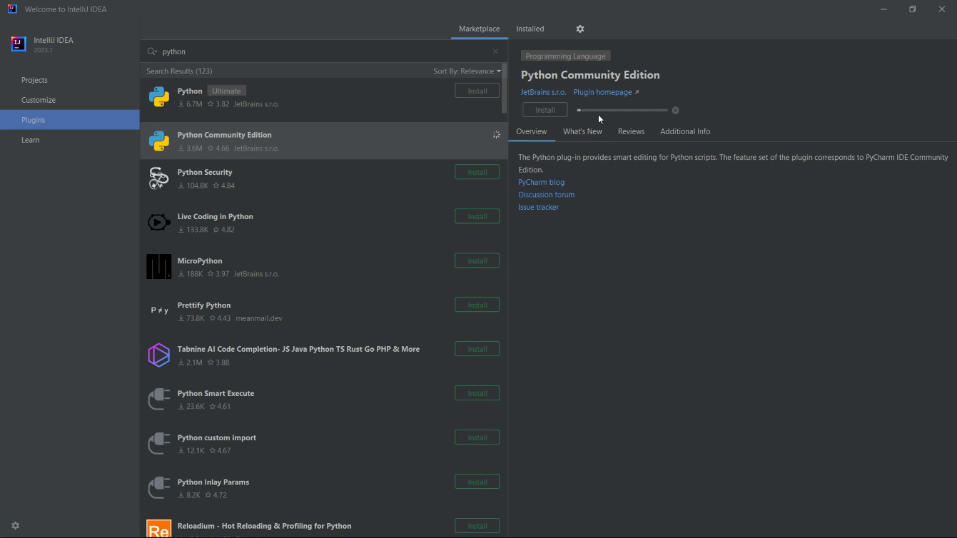
{"action": "key", "text": "alt+Tab"}
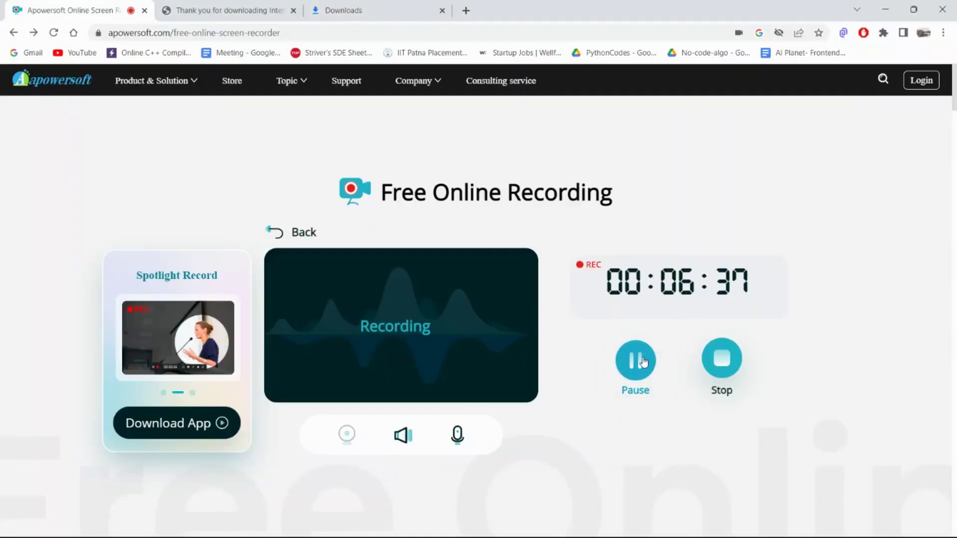
{"action": "key", "text": "alt+Tab"}
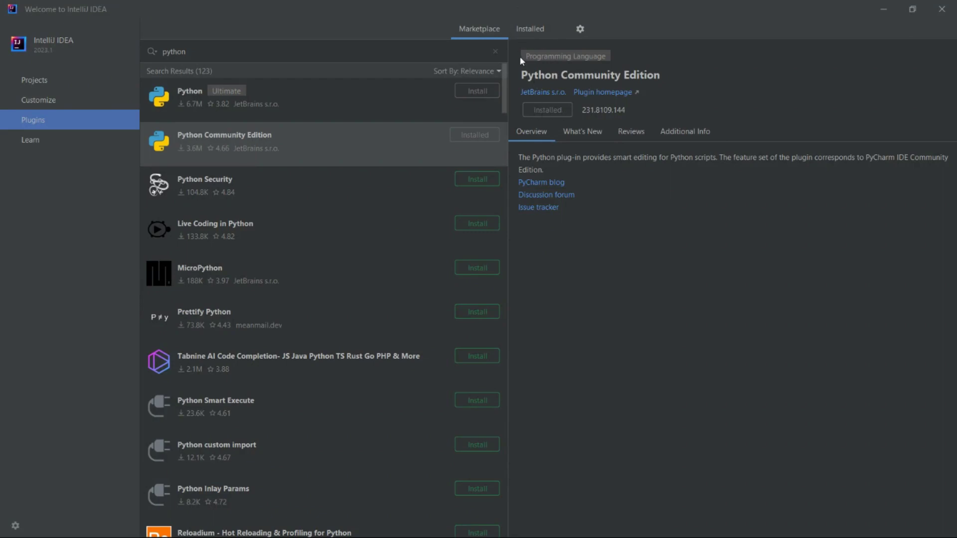
Search the Marketplace for 'python' and install the free Python Community Edition plugin.
{"action": "left_click", "coordinate": [529, 30]}
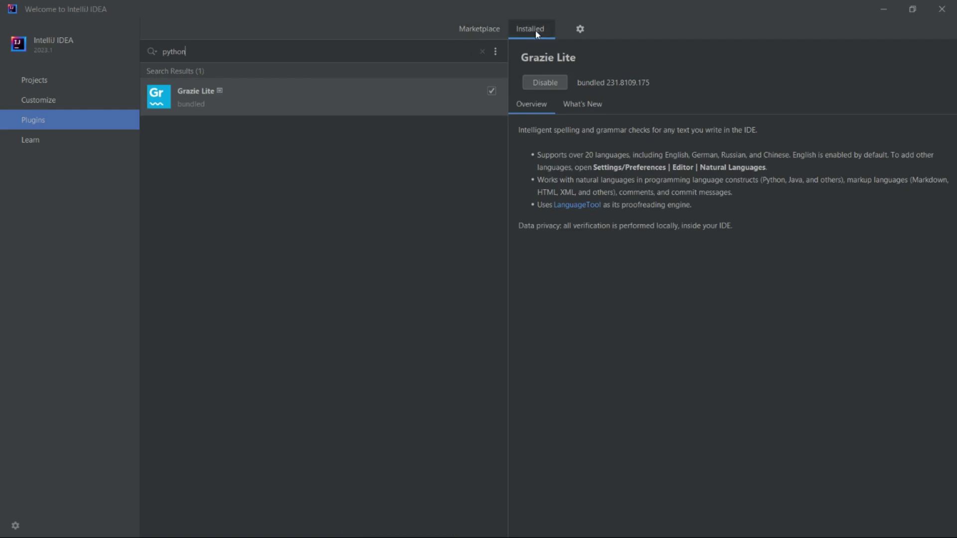
{"action": "left_click", "coordinate": [483, 52]}
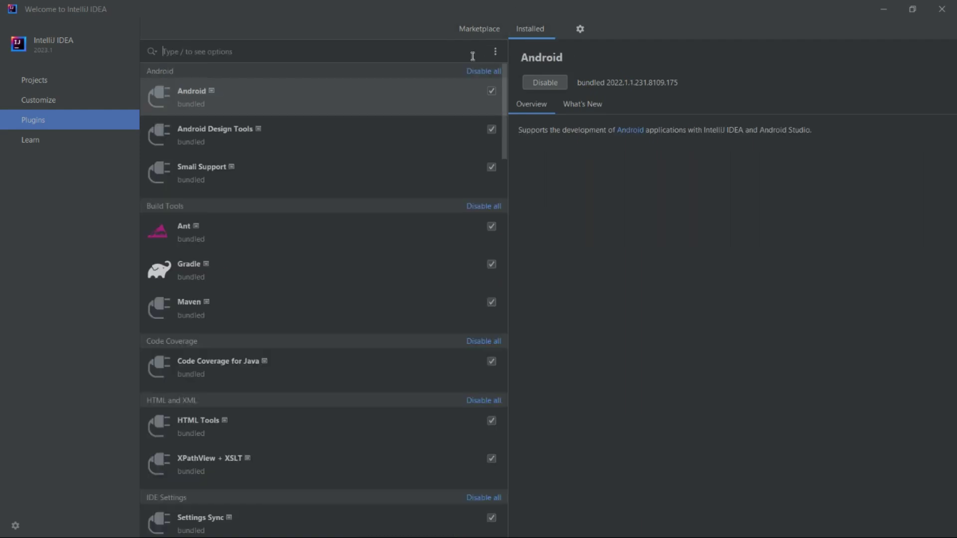
{"action": "left_click", "coordinate": [488, 32]}
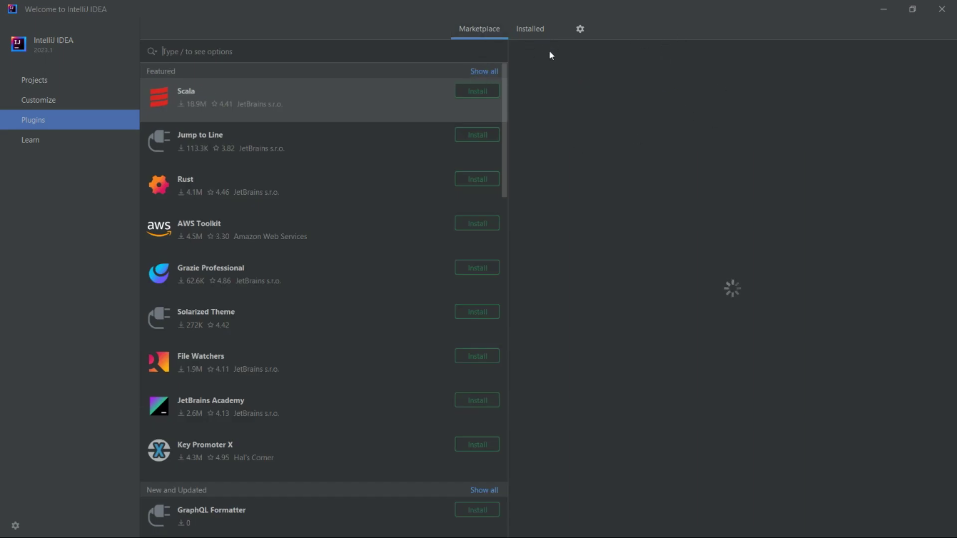
{"action": "type", "text": "pyth"}
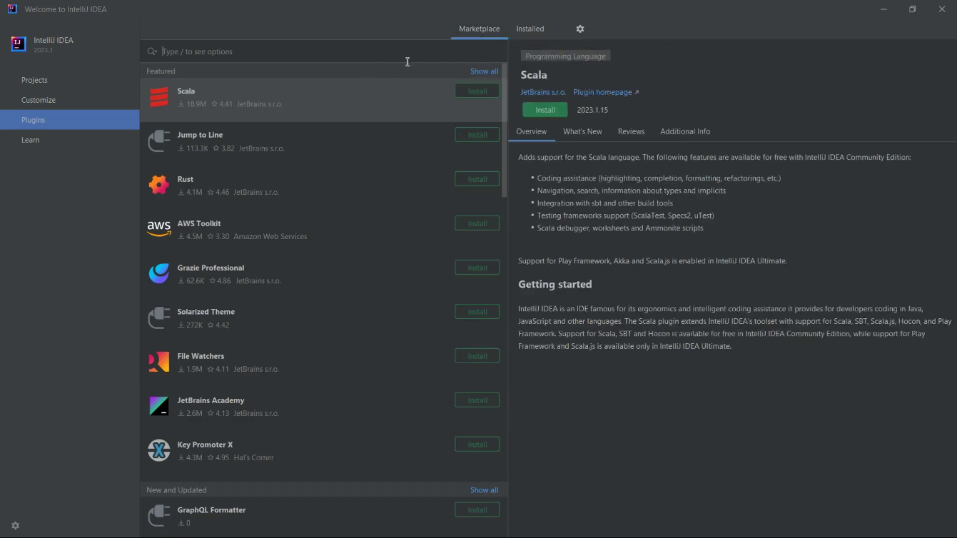
{"action": "type", "text": "on"}
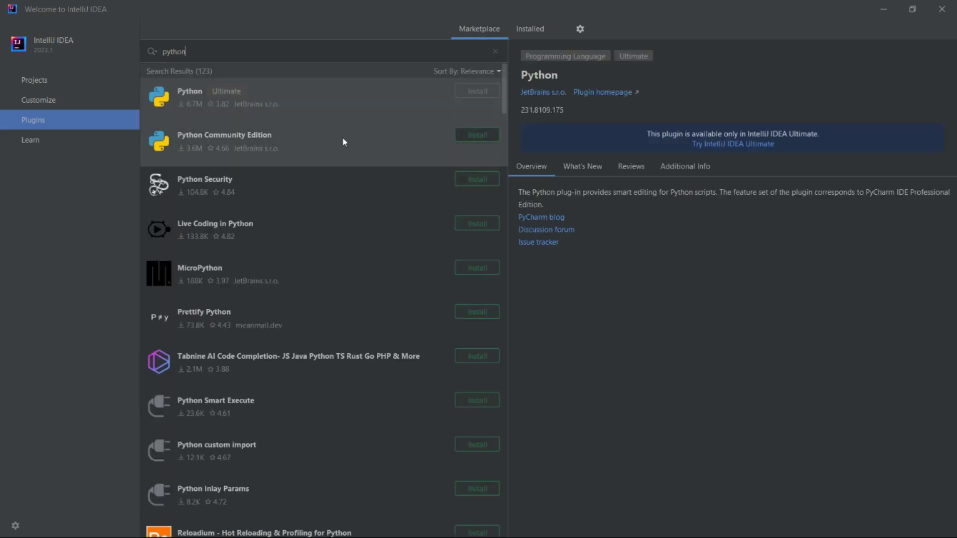
{"action": "left_click", "coordinate": [319, 137]}
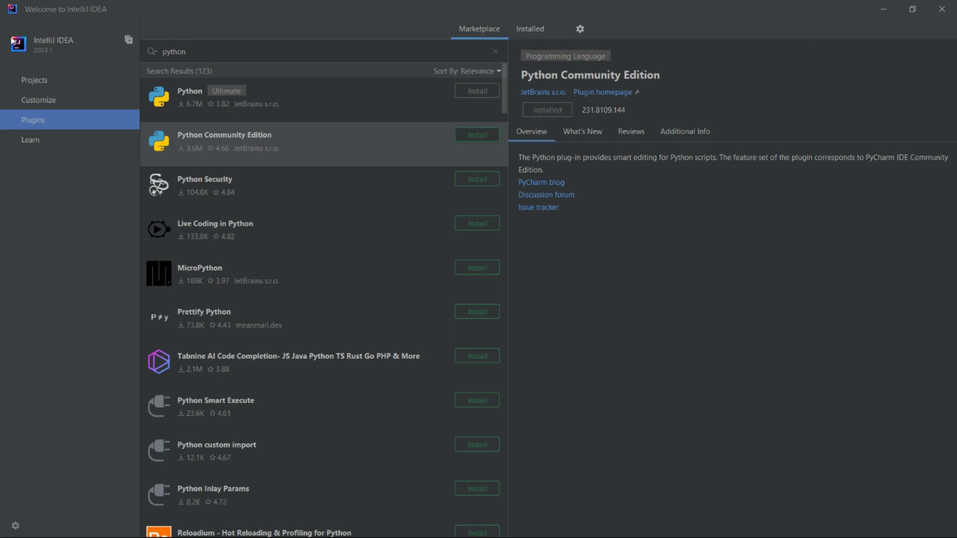
Return to the Projects page, then minimize IntelliJ IDEA and Chrome to show the desktop.
{"action": "left_click", "coordinate": [43, 82]}
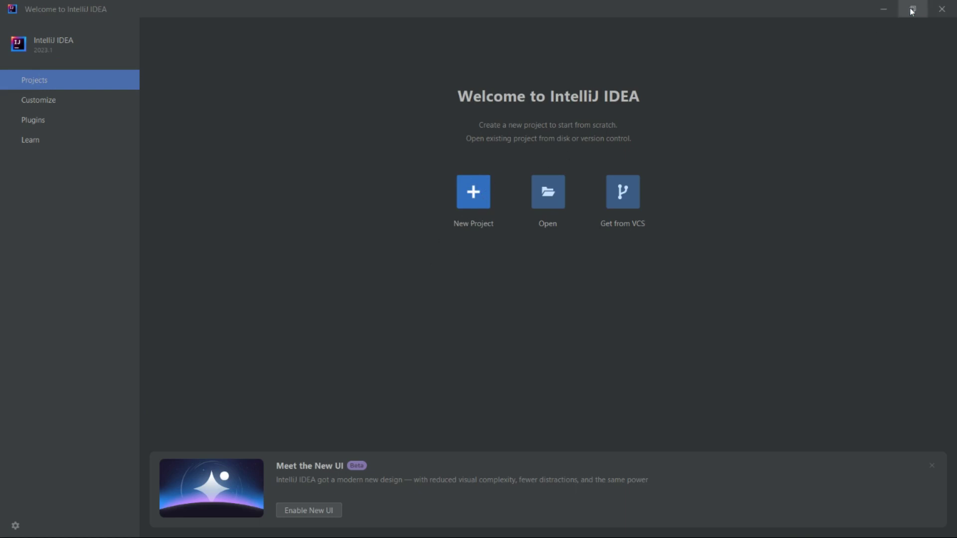
{"action": "left_click", "coordinate": [884, 7]}
{"action": "left_click", "coordinate": [885, 11]}
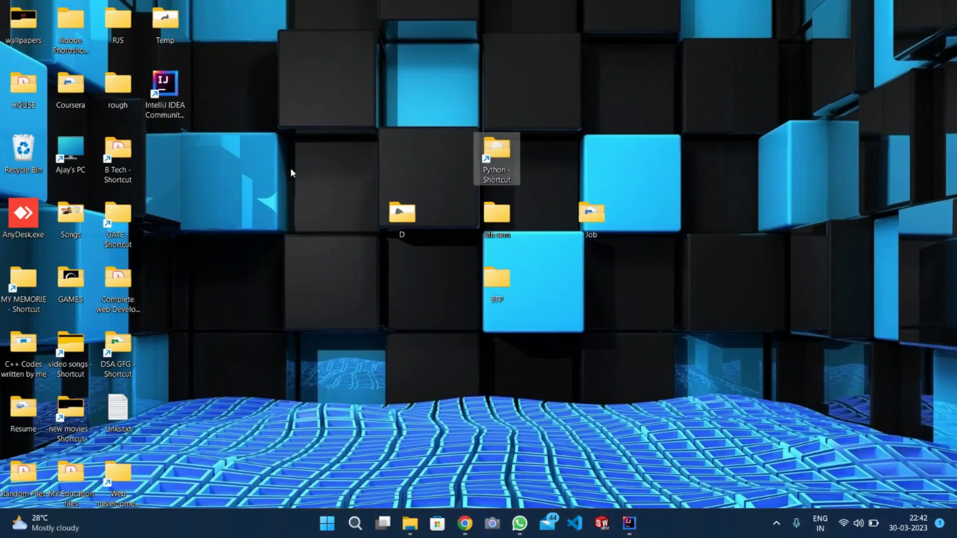
Create a new folder on the desktop named Python.
{"action": "right_click", "coordinate": [254, 165]}
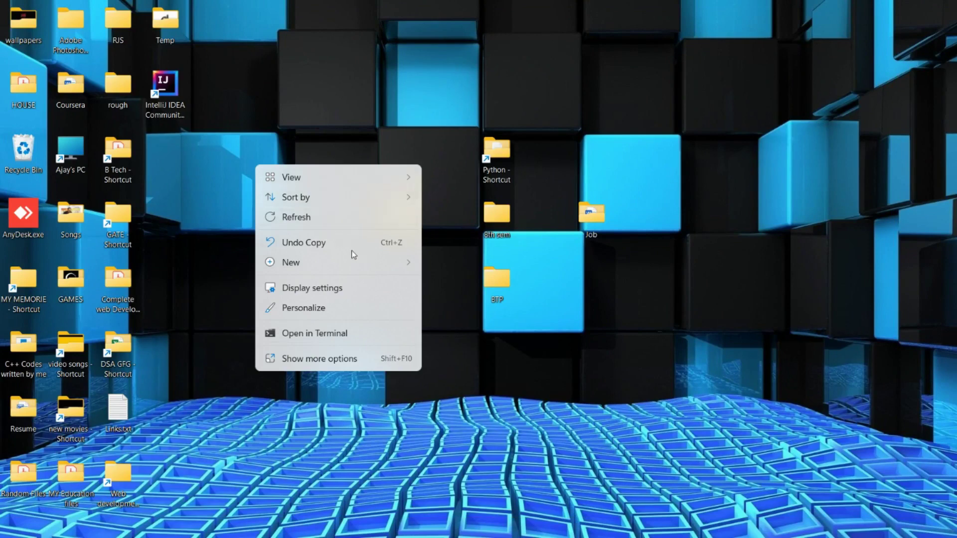
{"action": "mouse_move", "coordinate": [351, 260]}
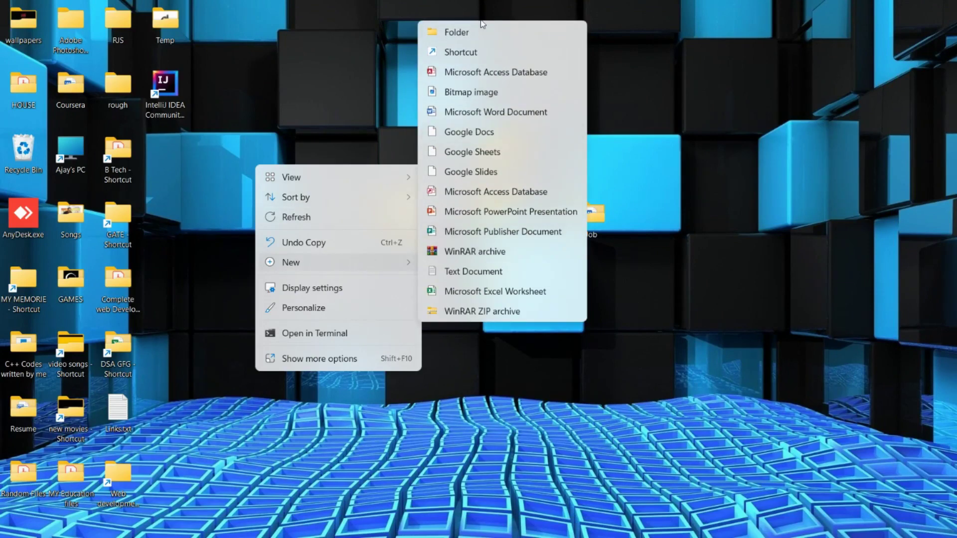
{"action": "left_click", "coordinate": [456, 32]}
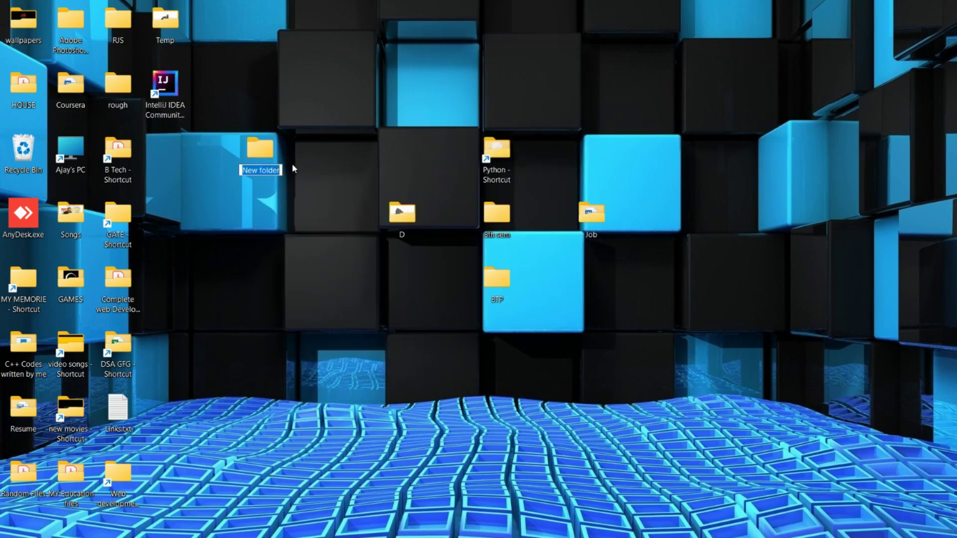
{"action": "key", "text": "BackSpace"}
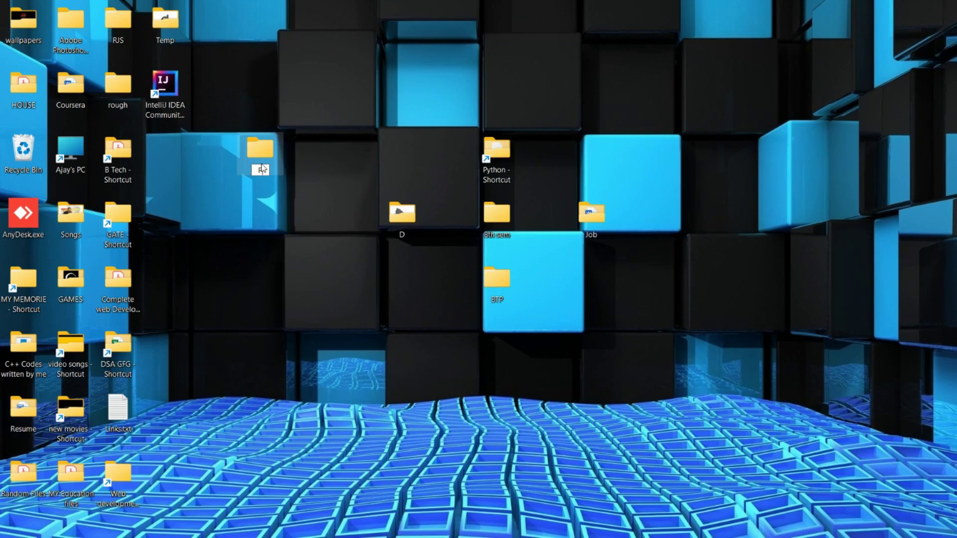
{"action": "type", "text": "Python"}
Open the empty Python folder as an IntelliJ IDEA Community Edition project via File Explorer.
{"action": "left_click", "coordinate": [366, 159]}
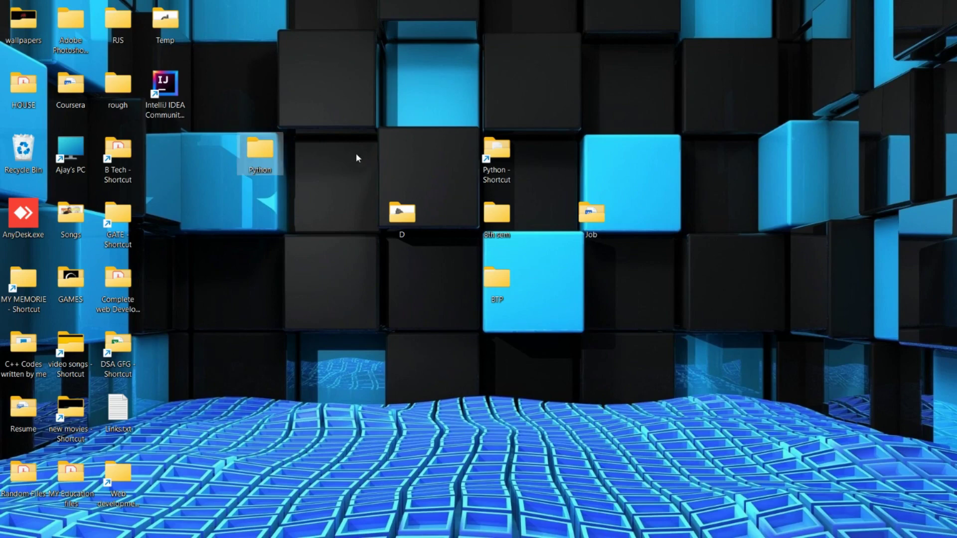
{"action": "double_click", "coordinate": [262, 153]}
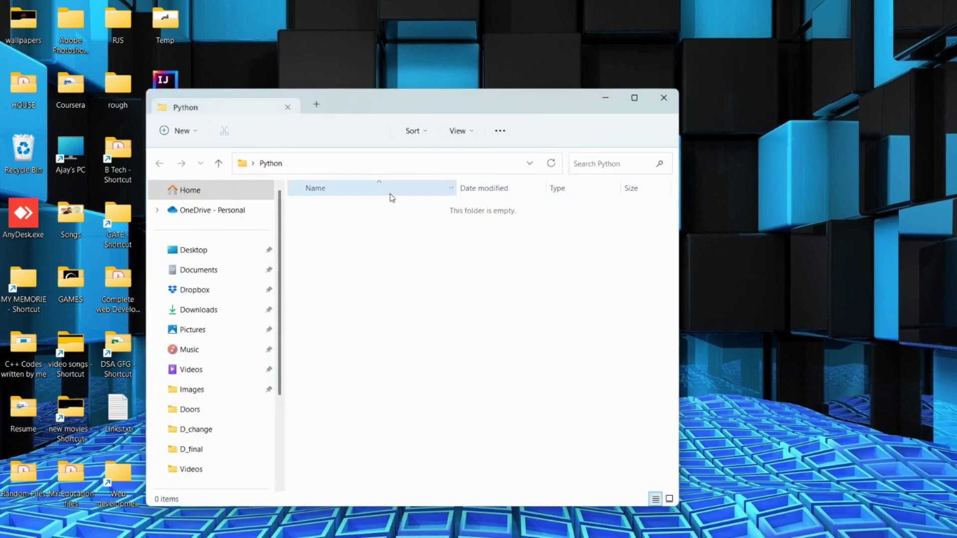
{"action": "left_click_drag", "start_coordinate": [429, 102], "coordinate": [497, 71]}
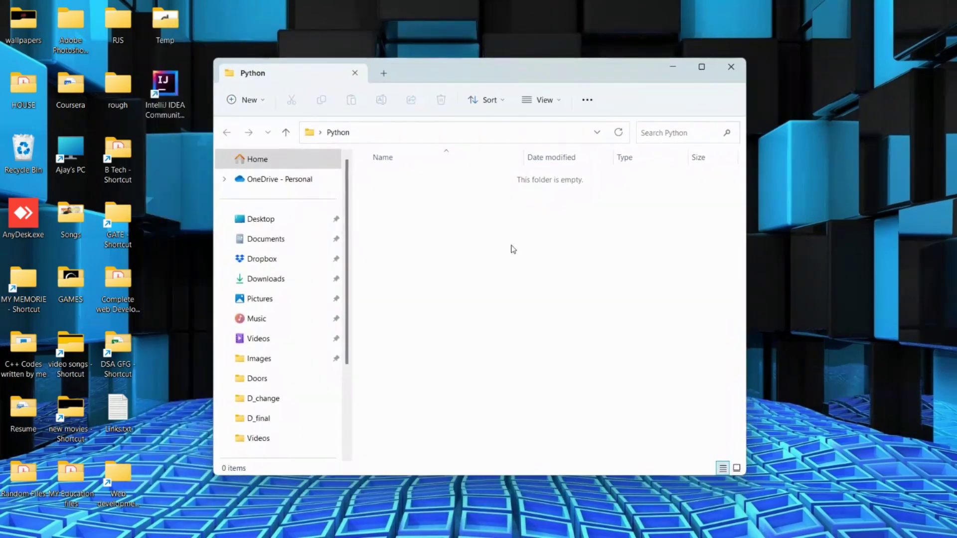
{"action": "right_click", "coordinate": [466, 217]}
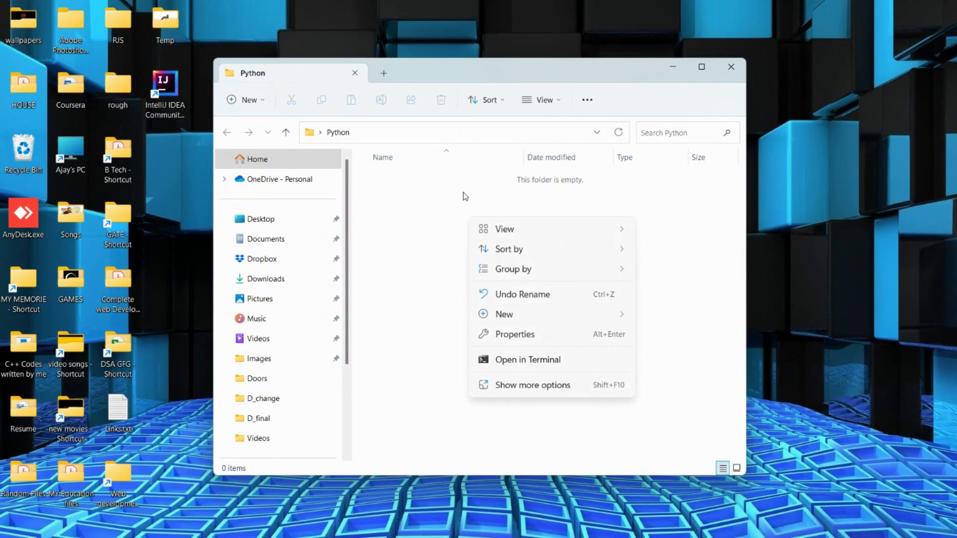
{"action": "left_click", "coordinate": [514, 388]}
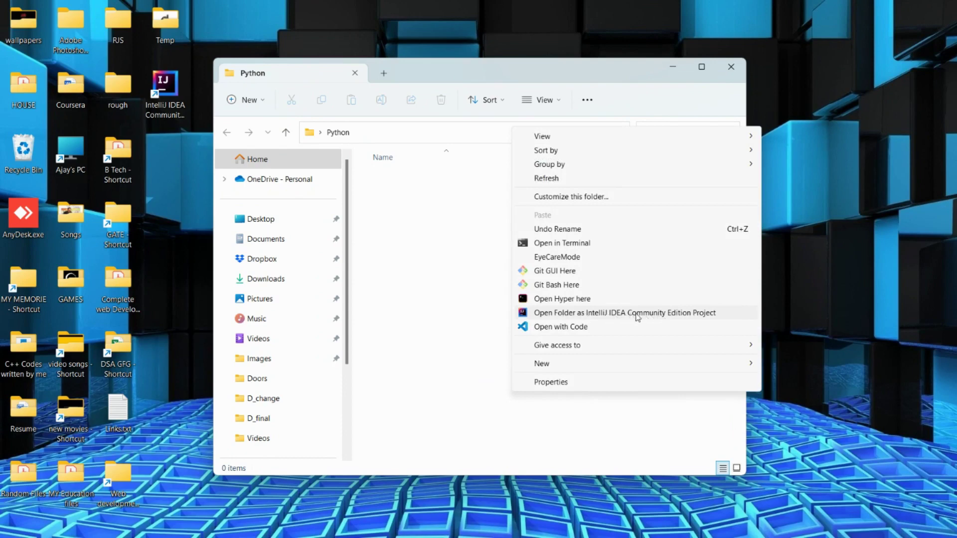
{"action": "left_click", "coordinate": [608, 314]}
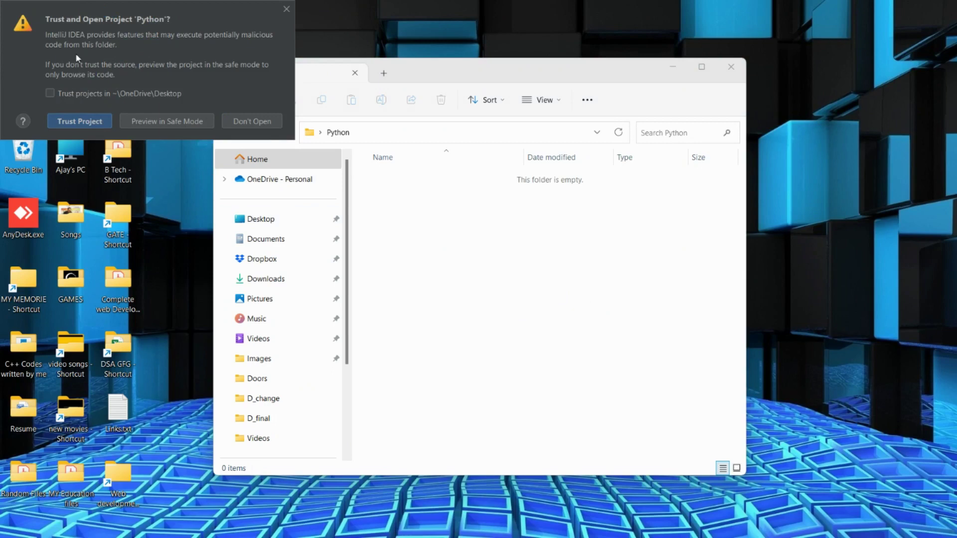
Trust all projects in ~\OneDrive\Desktop, open Python as a trusted project, and maximize the IDE.
{"action": "left_click", "coordinate": [50, 92]}
{"action": "left_click", "coordinate": [80, 121]}
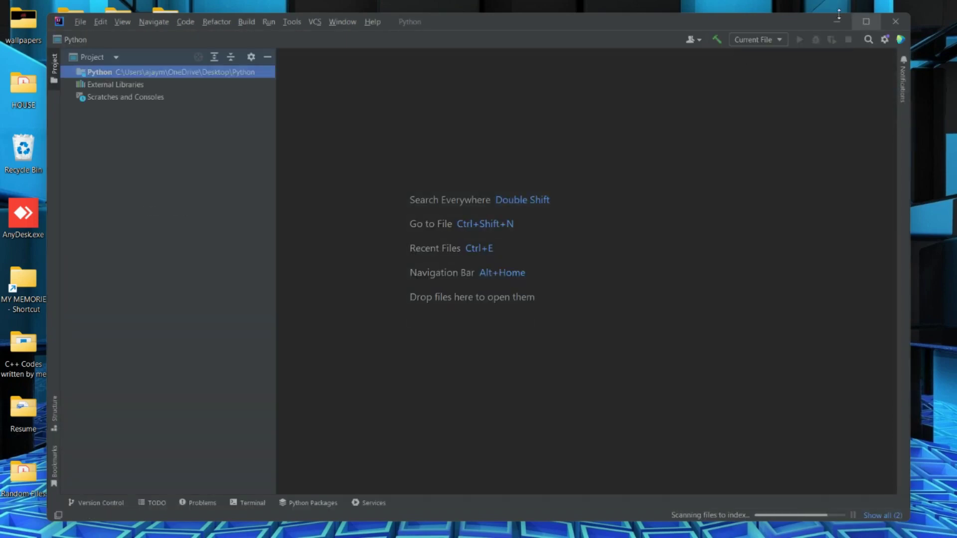
{"action": "left_click", "coordinate": [869, 25]}
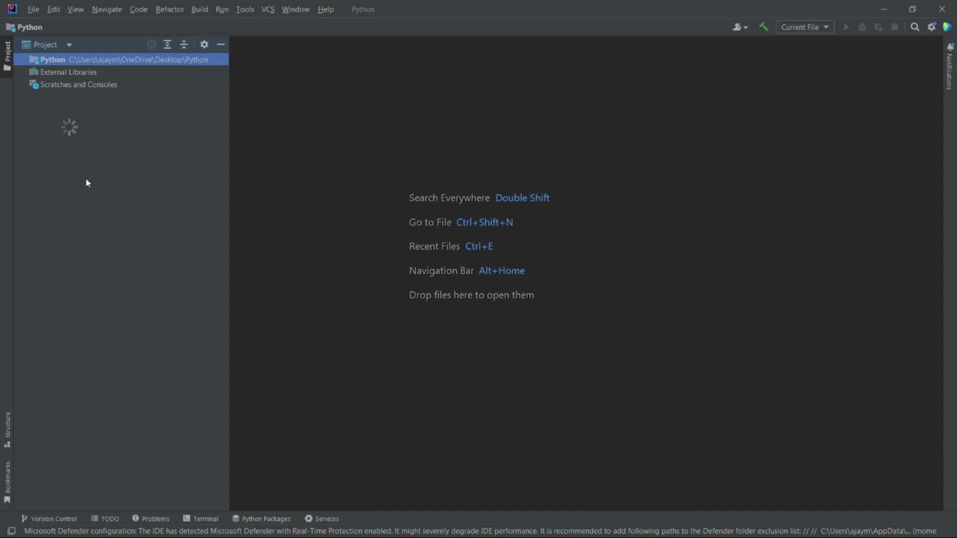
Start a new Python File from the Project tool window's New menu.
{"action": "right_click", "coordinate": [70, 122]}
{"action": "mouse_move", "coordinate": [87, 134]}
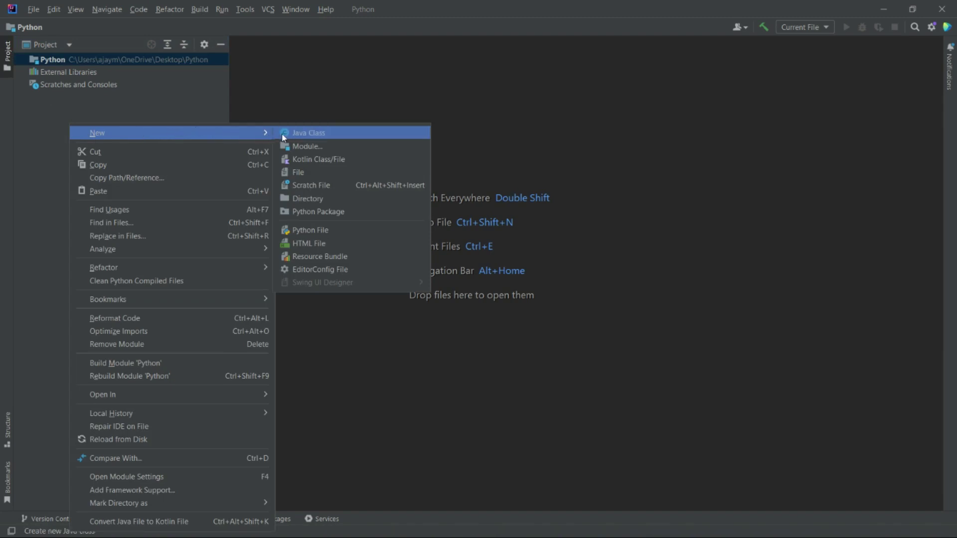
{"action": "left_click", "coordinate": [96, 106]}
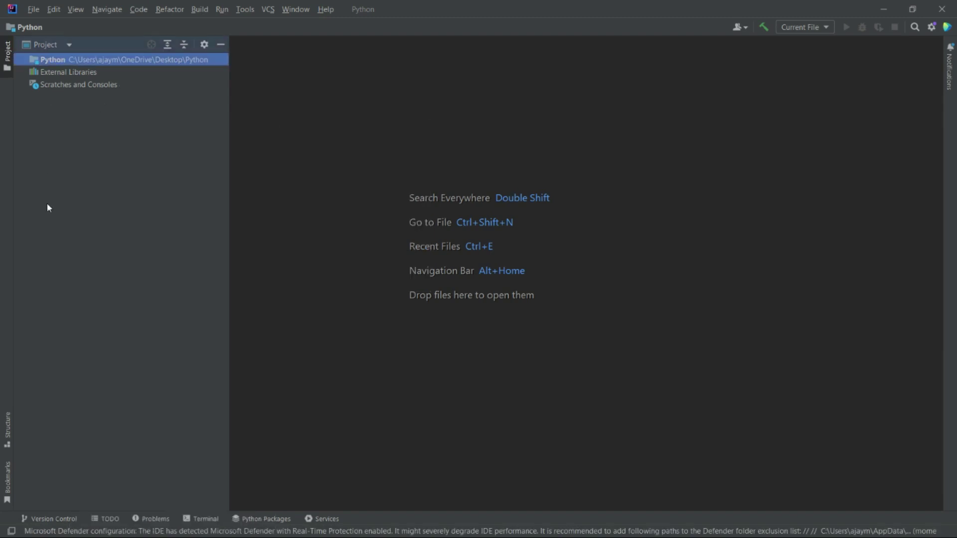
{"action": "right_click", "coordinate": [97, 162]}
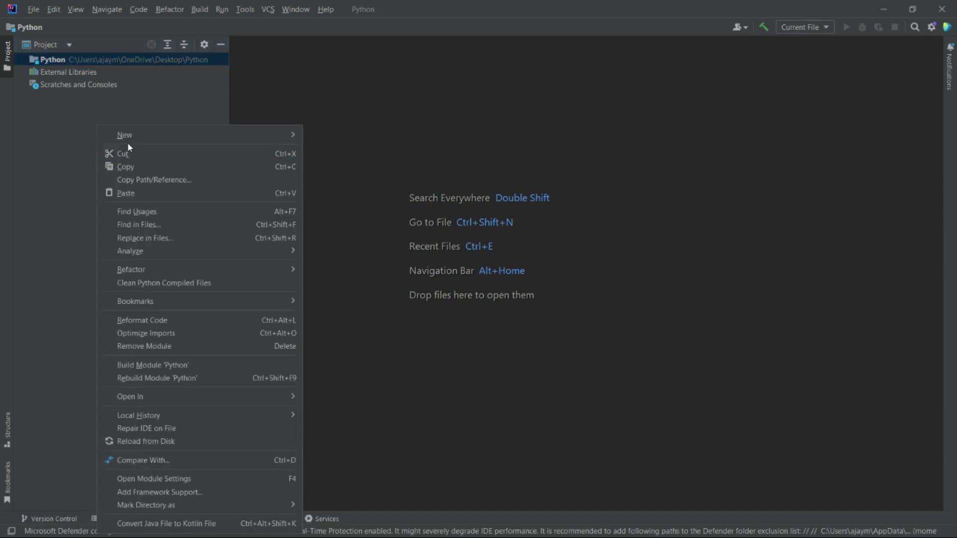
{"action": "mouse_move", "coordinate": [133, 143]}
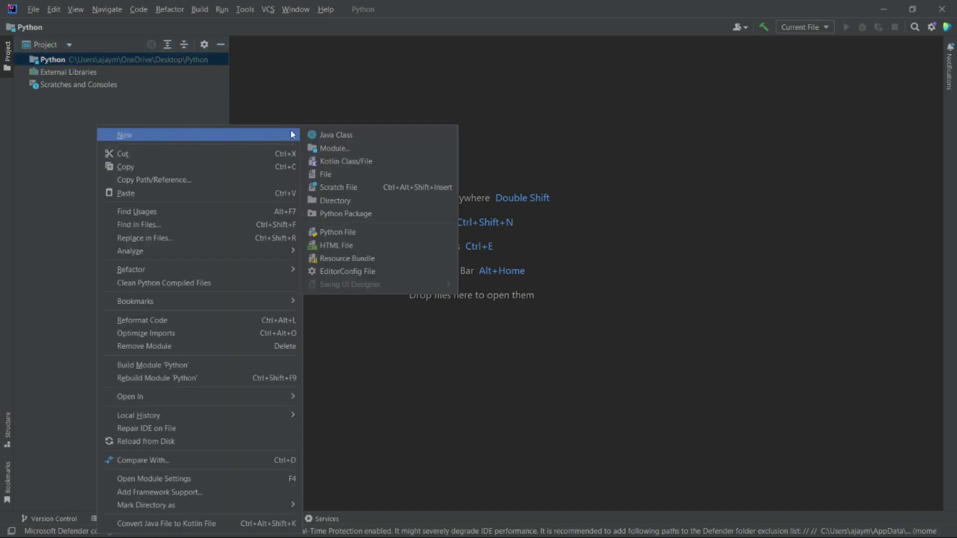
{"action": "left_click", "coordinate": [347, 233]}
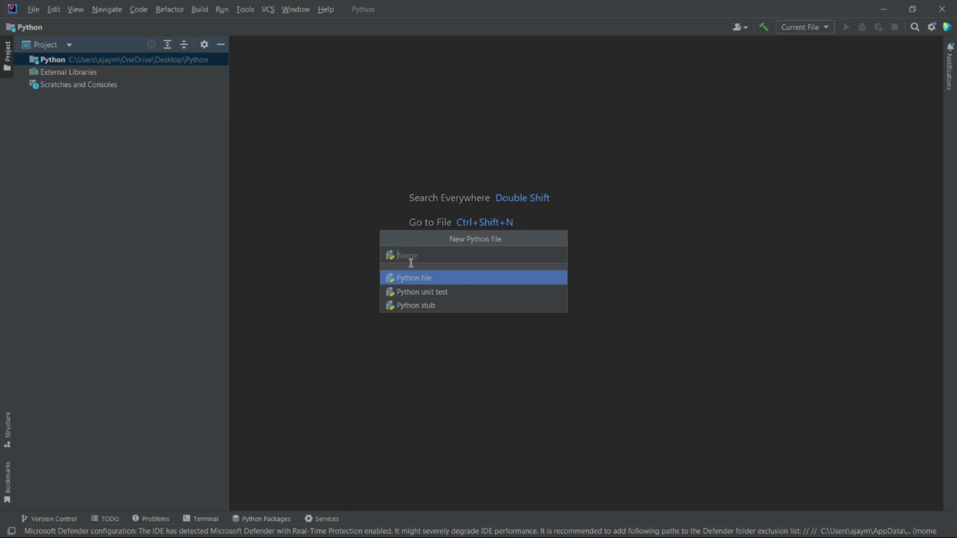
Name the new Python file hello.py and create it.
{"action": "type", "text": "hello"}
{"action": "type", "text": ".py"}
{"action": "key", "text": "Return"}
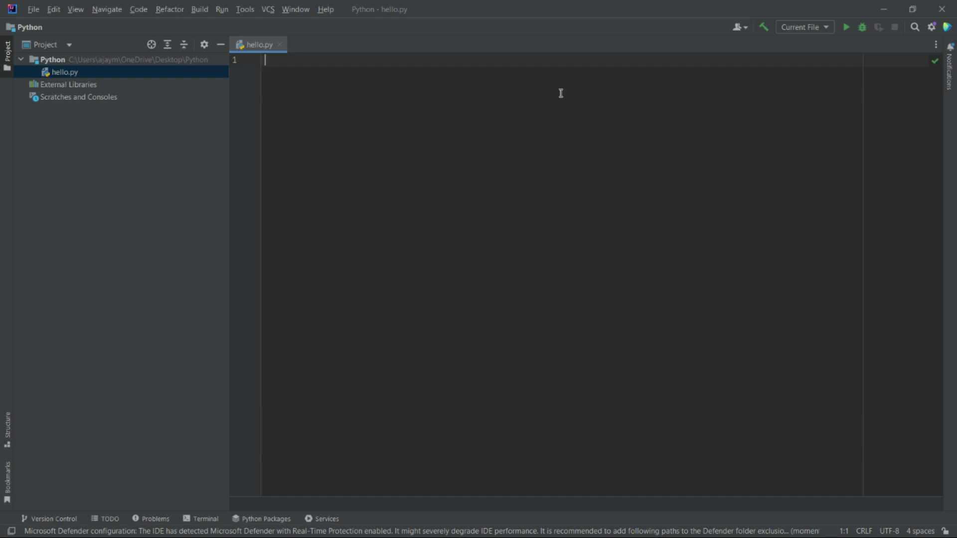
Write print(hello) in hello.py and open the Configure Python interpreter settings.
{"action": "type", "text": "print"}
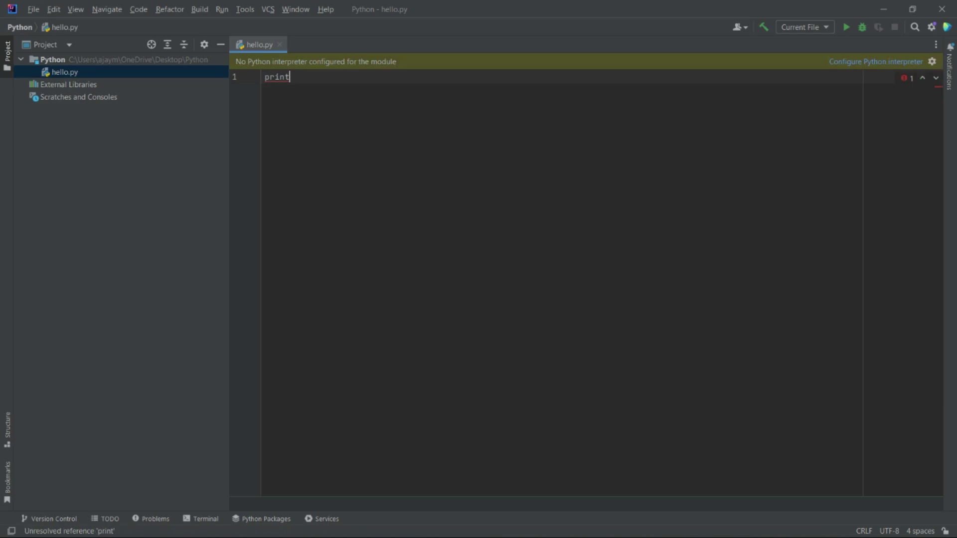
{"action": "type", "text": "(hello"}
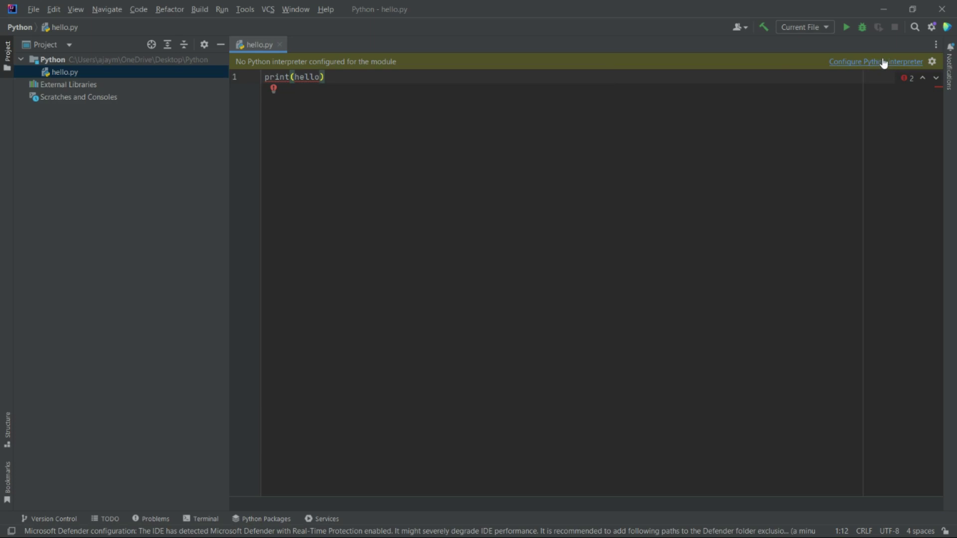
{"action": "left_click", "coordinate": [848, 63]}
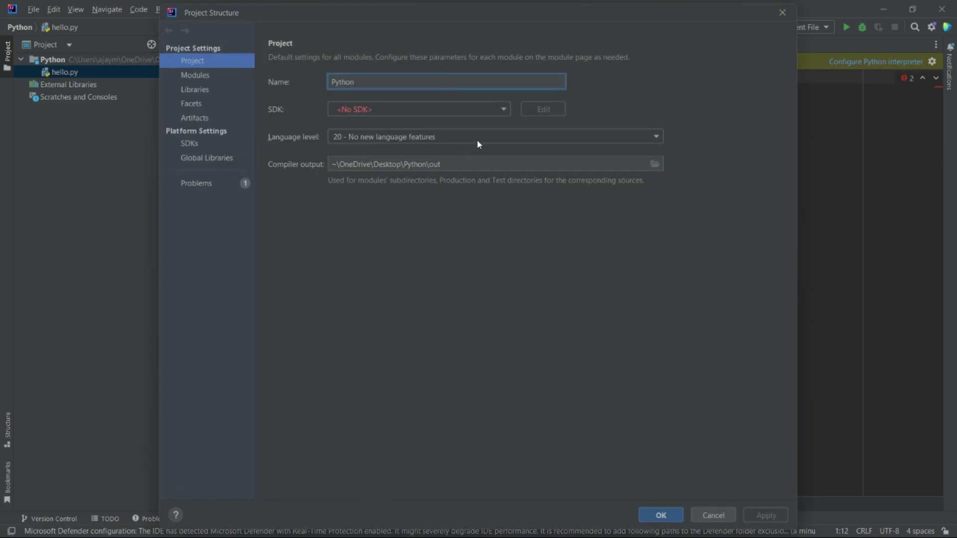
Set the project SDK to the detected Python 3.9.6 interpreter, then apply and confirm.
{"action": "left_click", "coordinate": [391, 142]}
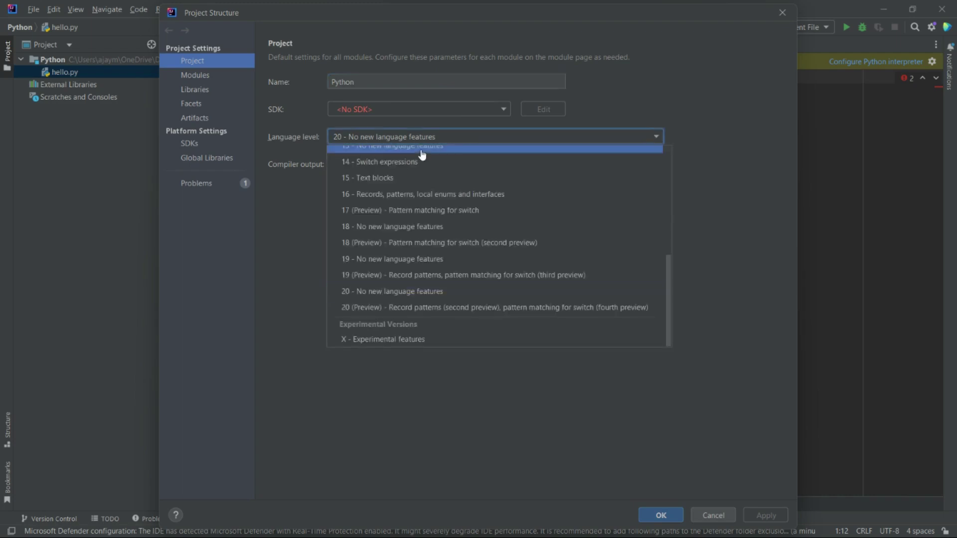
{"action": "left_click", "coordinate": [679, 78]}
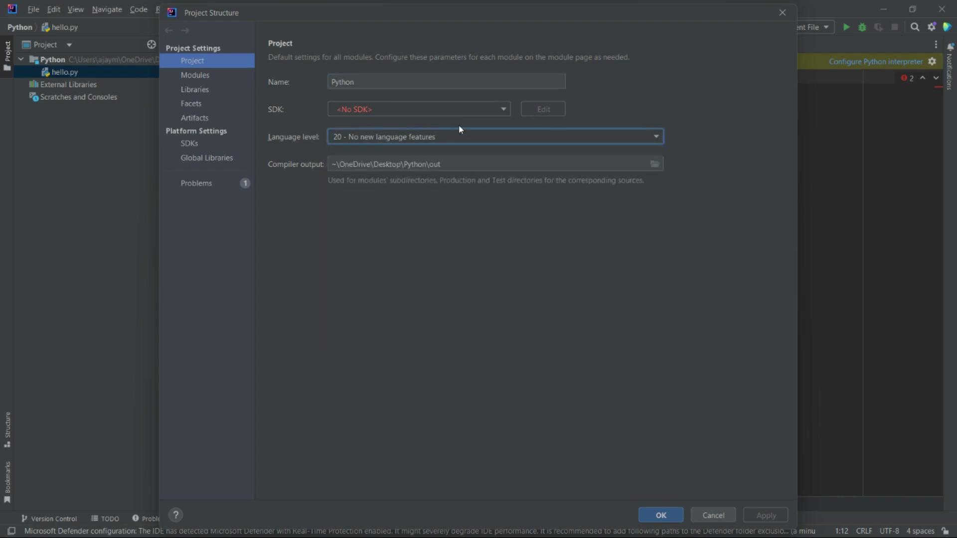
{"action": "left_click", "coordinate": [453, 110]}
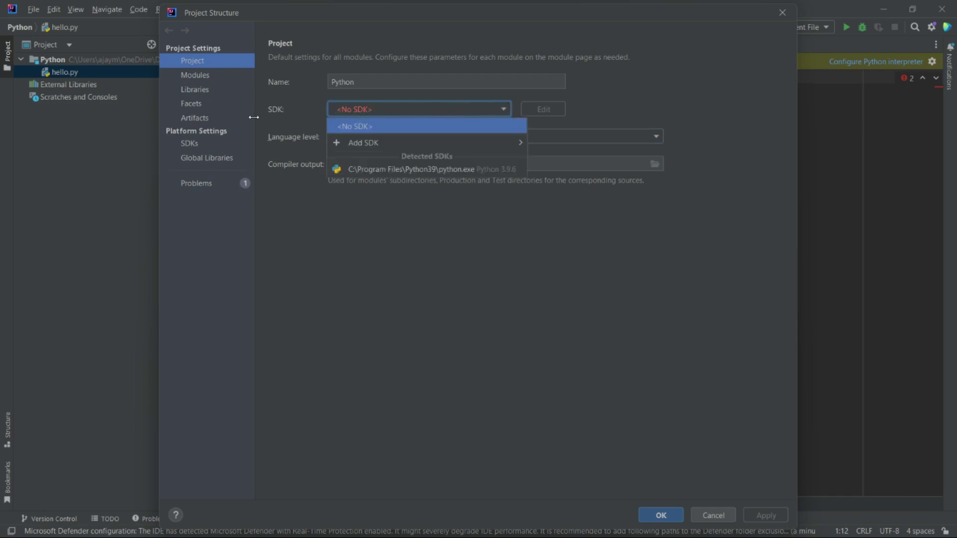
{"action": "left_click", "coordinate": [301, 119]}
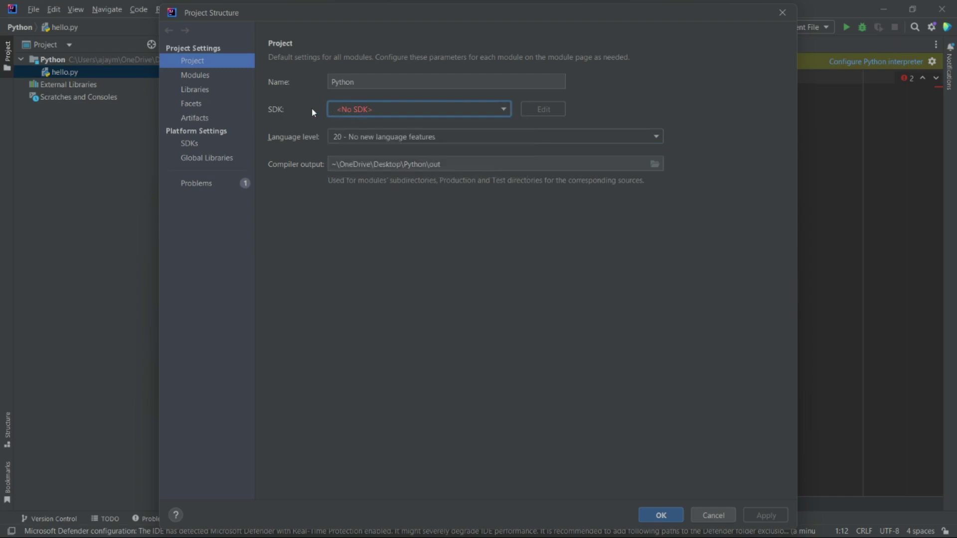
{"action": "left_click", "coordinate": [352, 110]}
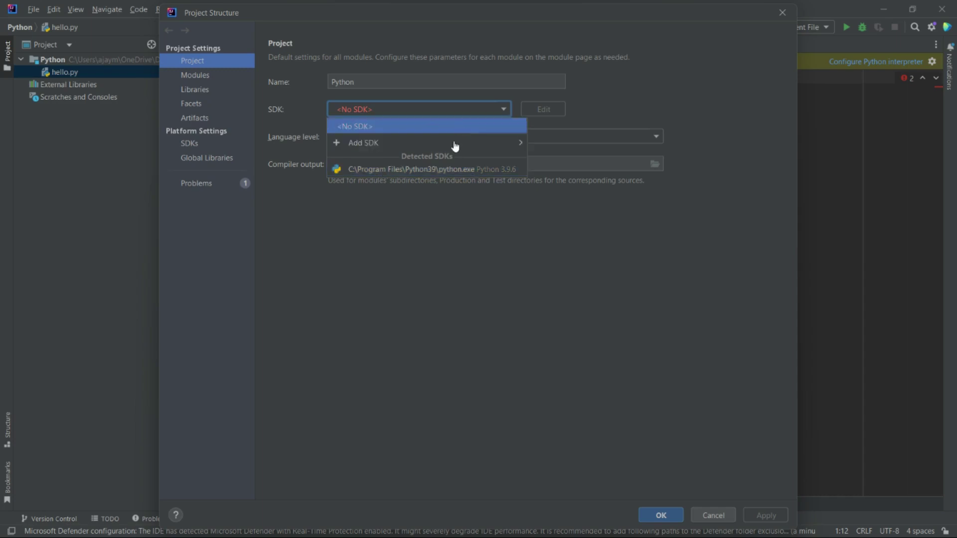
{"action": "mouse_move", "coordinate": [399, 145]}
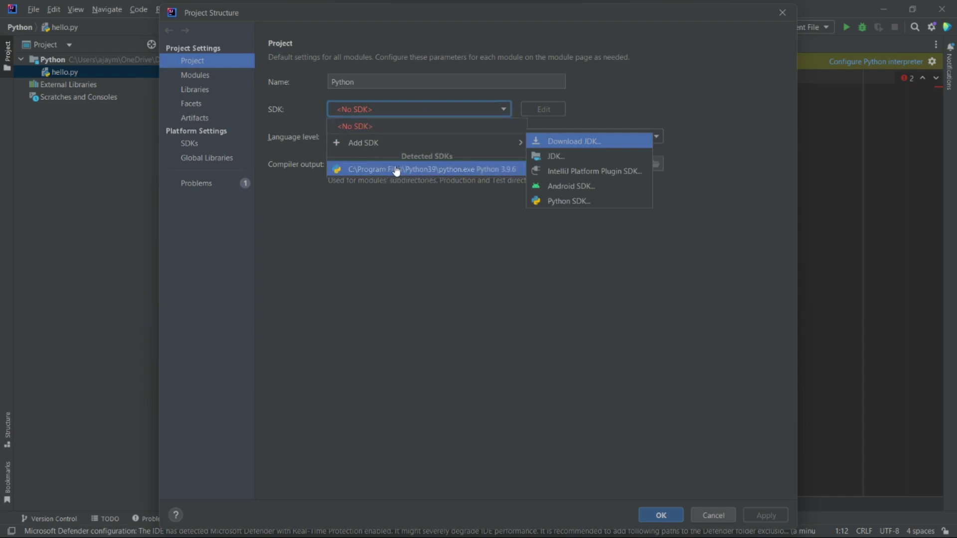
{"action": "left_click", "coordinate": [639, 101]}
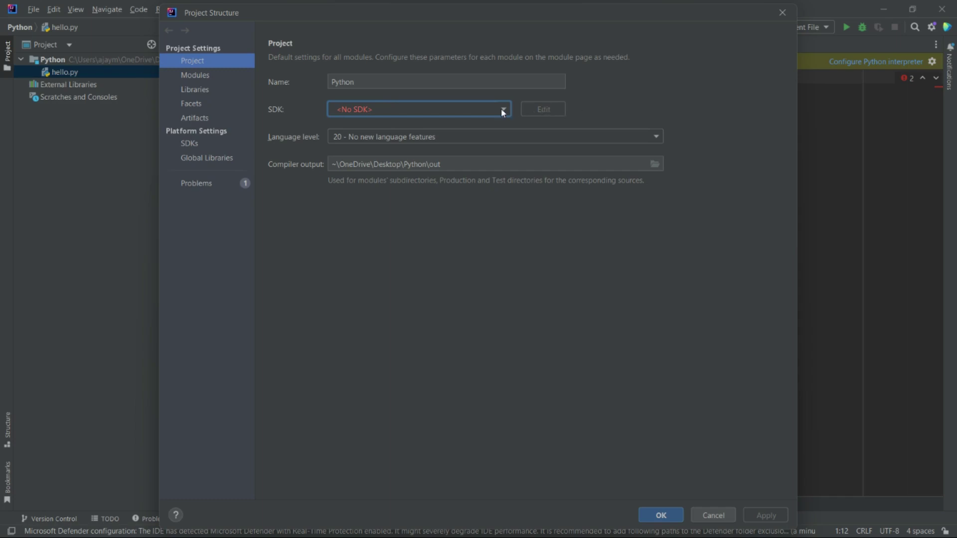
{"action": "left_click", "coordinate": [463, 106]}
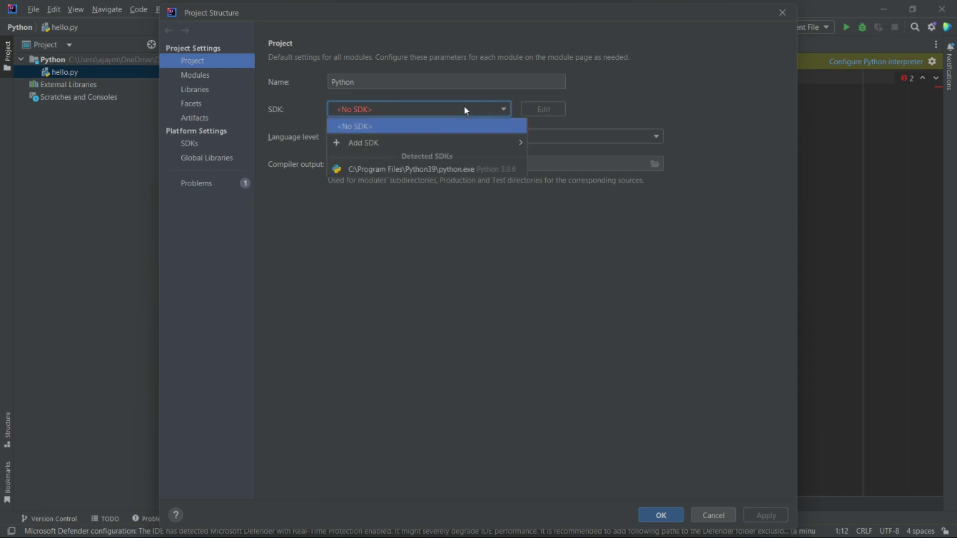
{"action": "left_click", "coordinate": [427, 170]}
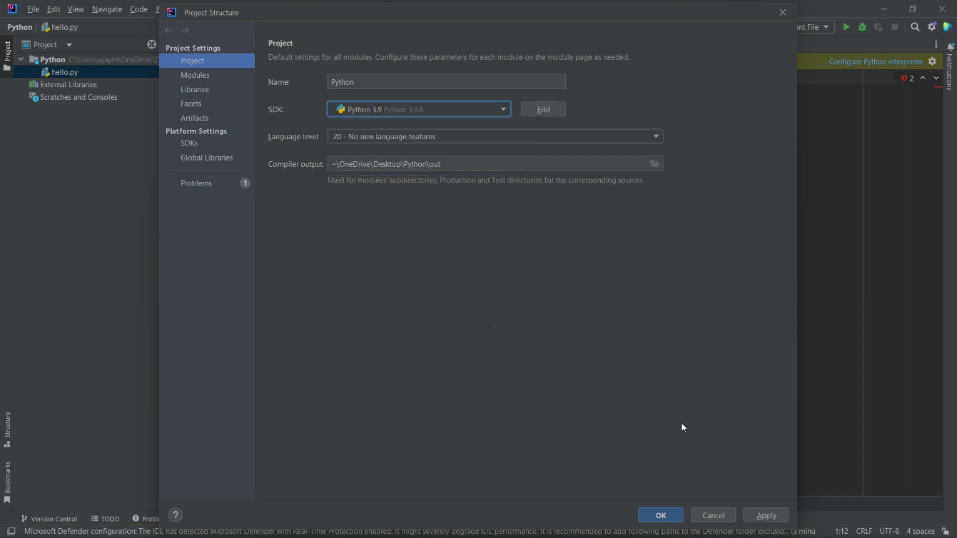
{"action": "left_click", "coordinate": [778, 513]}
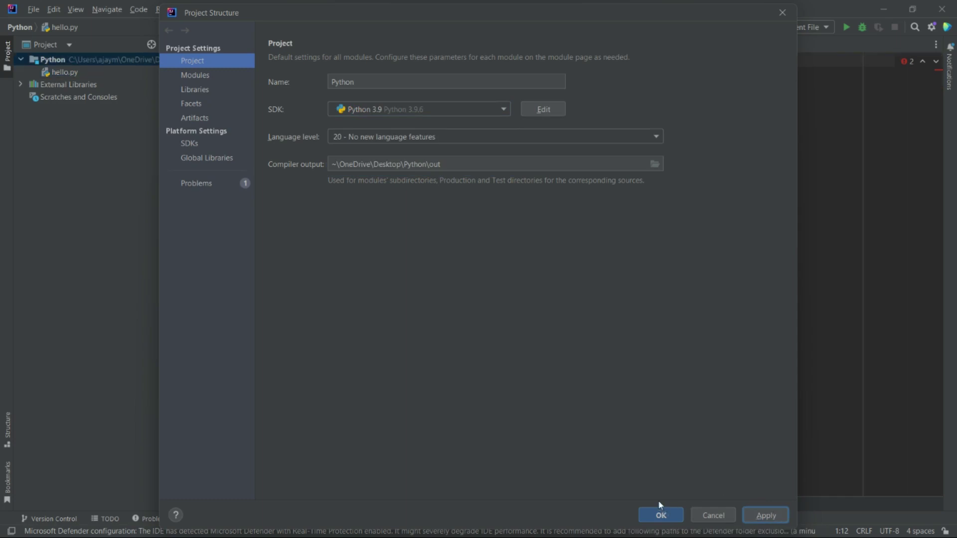
{"action": "left_click", "coordinate": [661, 515]}
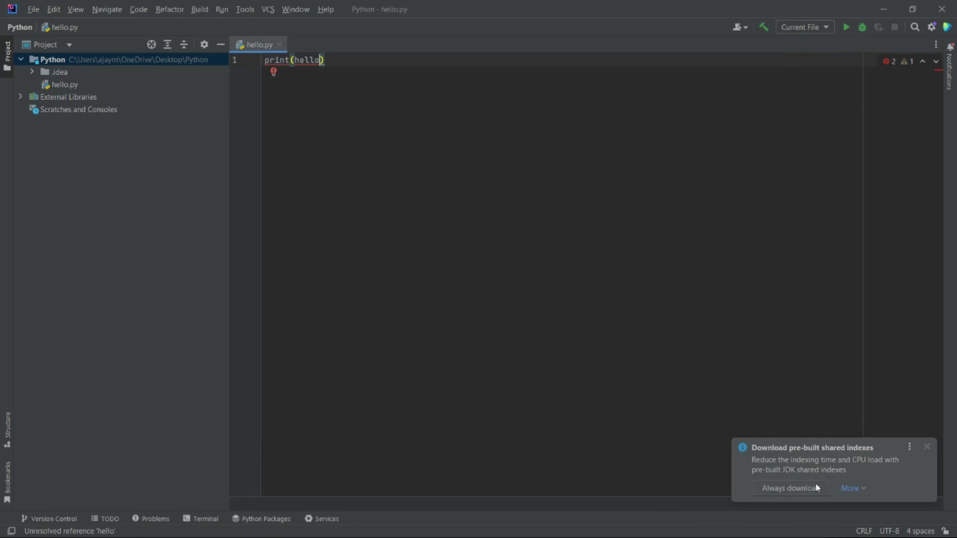
Dismiss the shared-indexes notice and rewrite the code line as print("hello").
{"action": "left_click", "coordinate": [926, 446]}
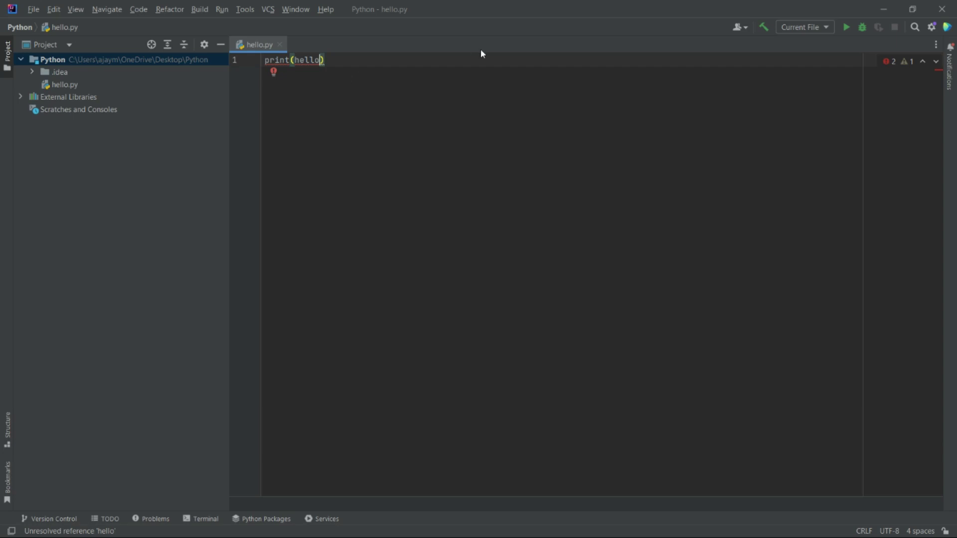
{"action": "left_click", "coordinate": [348, 59]}
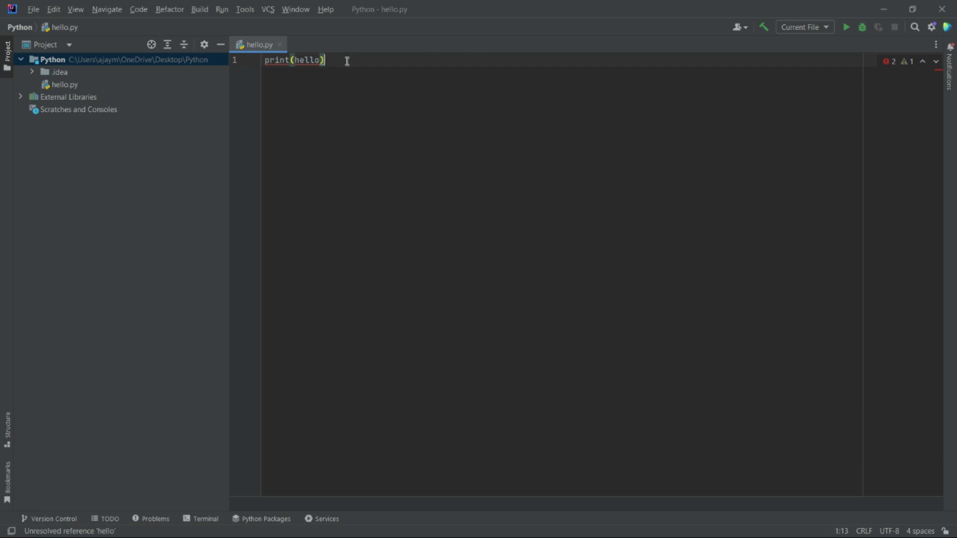
{"action": "double_click", "coordinate": [304, 60]}
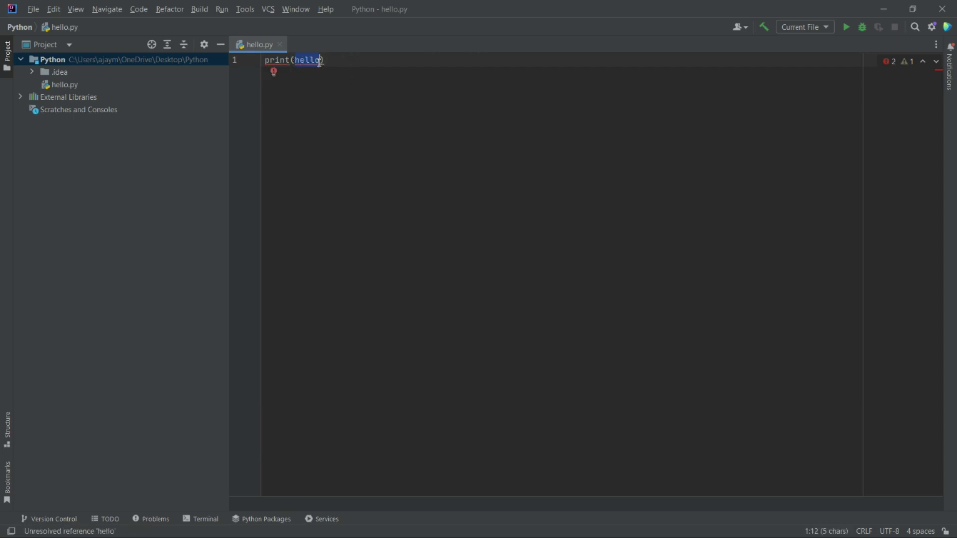
{"action": "left_click", "coordinate": [319, 60]}
{"action": "key", "text": "BackSpace"}
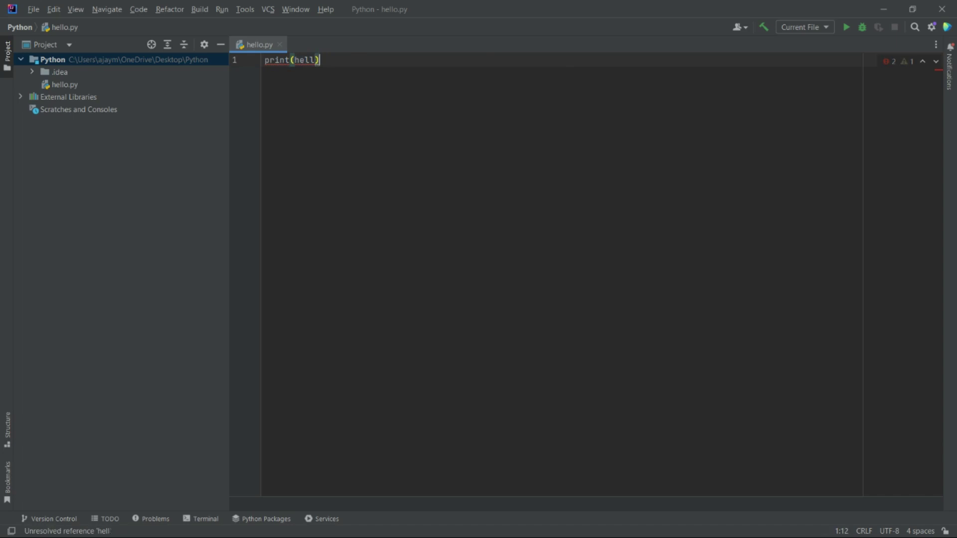
{"action": "key", "text": "BackSpace"}
{"action": "key", "text": "BackSpace"}
{"action": "key", "text": "BackSpace"}
{"action": "key", "text": "BackSpace"}
{"action": "key", "text": "BackSpace"}
{"action": "key", "text": "BackSpace"}
{"action": "key", "text": "BackSpace"}
{"action": "key", "text": "BackSpace"}
{"action": "key", "text": "BackSpace"}
{"action": "key", "text": "BackSpace"}
{"action": "key", "text": "BackSpace"}
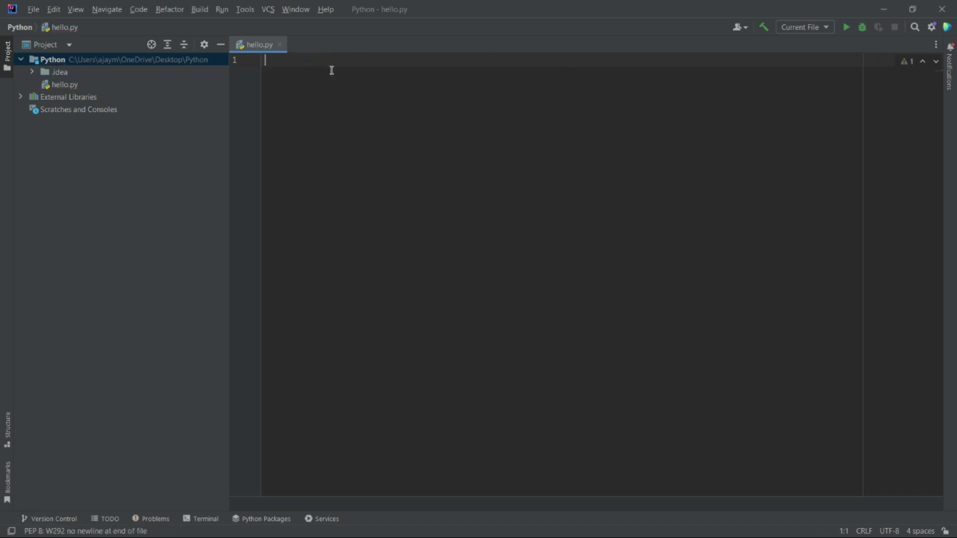
{"action": "type", "text": "print("}
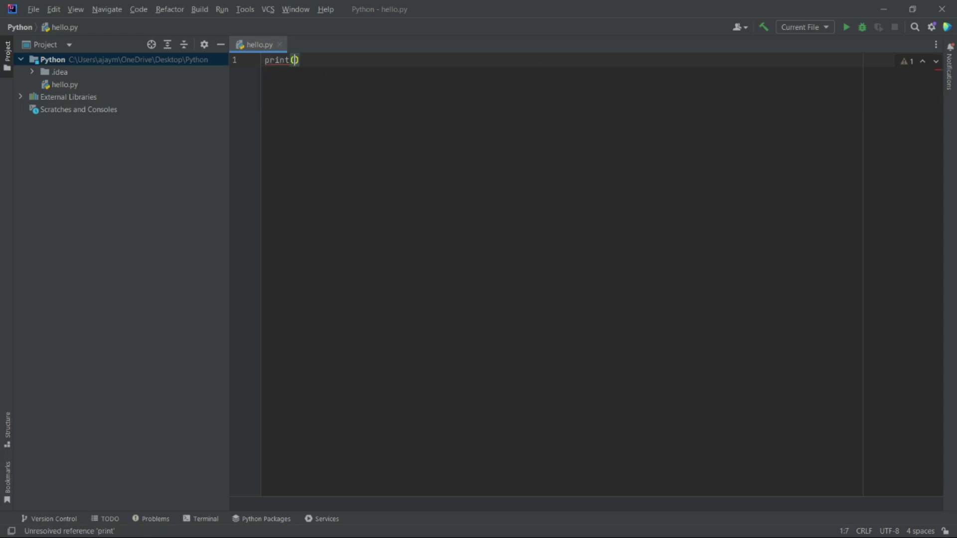
{"action": "type", "text": "\""}
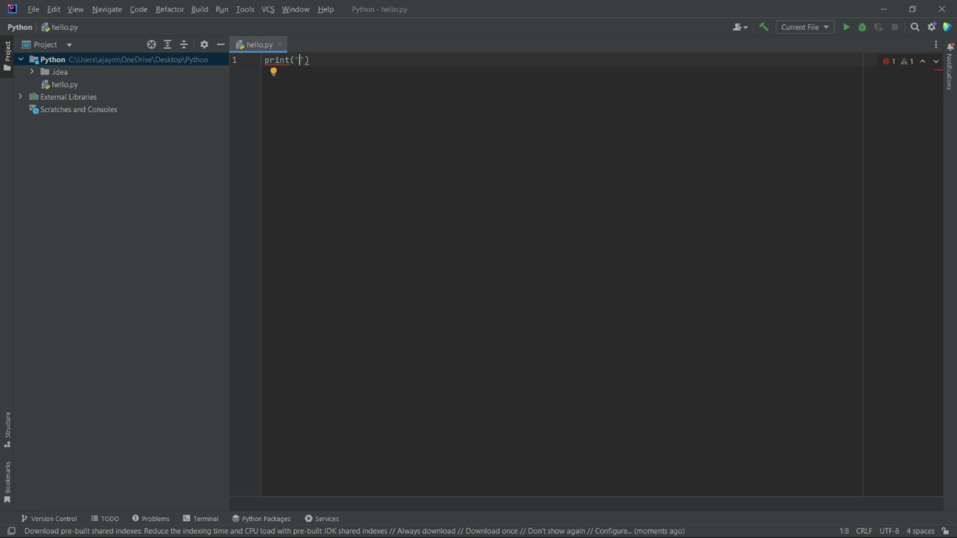
{"action": "type", "text": "hello"}
Run hello.py and check that the Run window shows hello and exit code 0.
{"action": "left_click", "coordinate": [847, 28]}
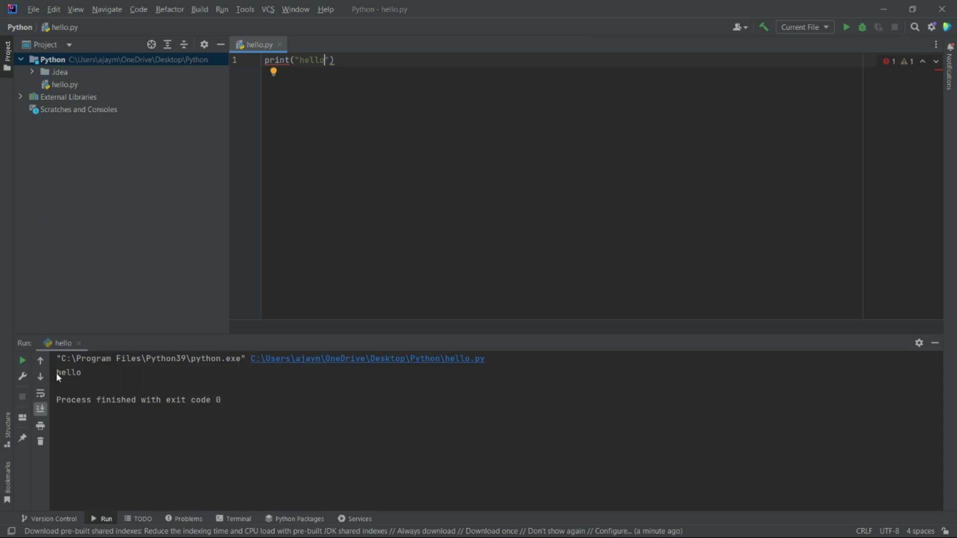
{"action": "left_click_drag", "start_coordinate": [56, 373], "coordinate": [94, 373]}
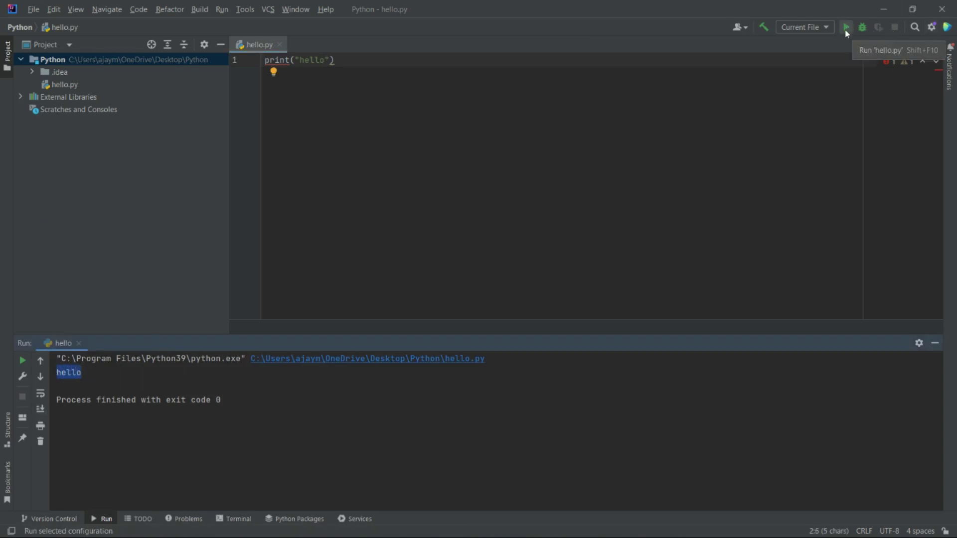
{"action": "left_click", "coordinate": [62, 374]}
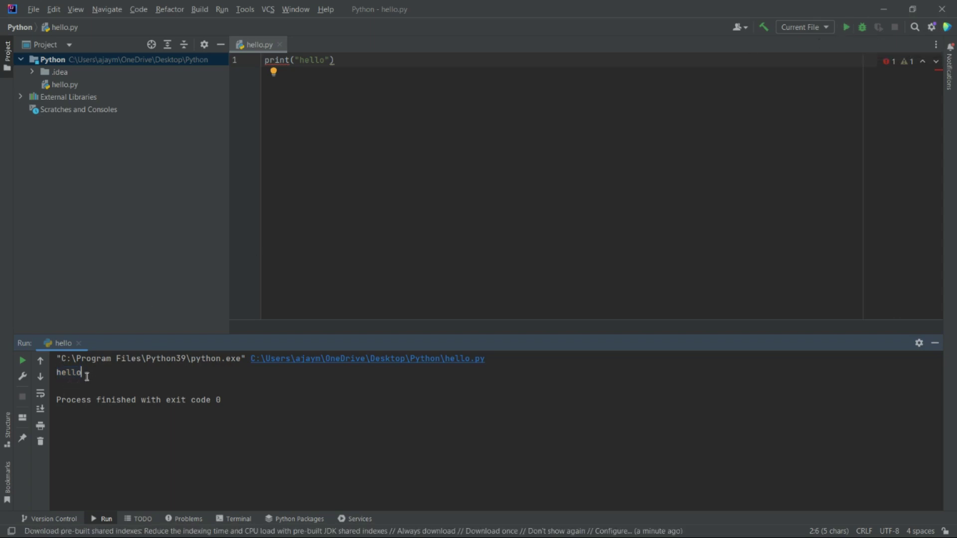
{"action": "left_click_drag", "start_coordinate": [58, 373], "coordinate": [85, 372]}
{"action": "left_click", "coordinate": [83, 372]}
{"action": "left_click_drag", "start_coordinate": [57, 372], "coordinate": [83, 373]}
{"action": "left_click", "coordinate": [83, 373]}
{"action": "left_click_drag", "start_coordinate": [90, 372], "coordinate": [22, 375]}
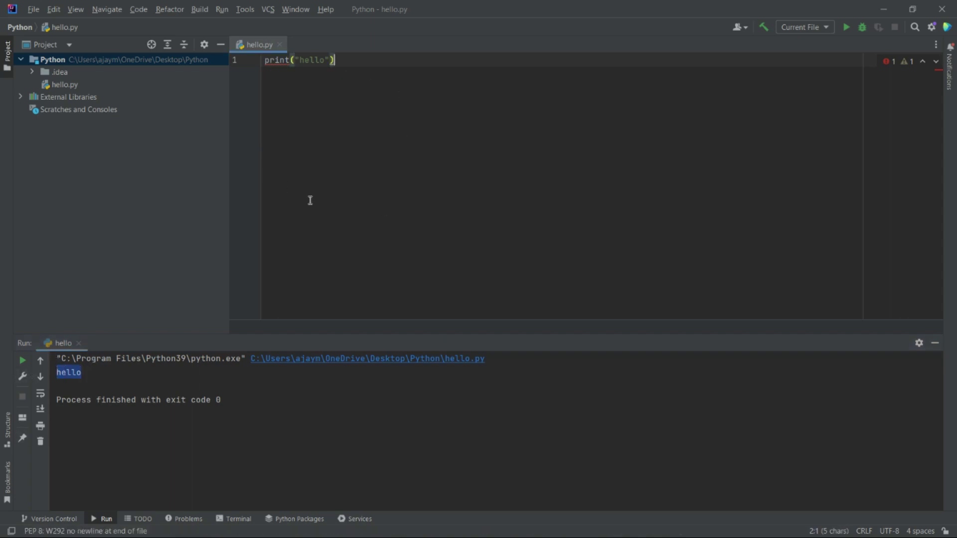
{"action": "left_click", "coordinate": [53, 393]}
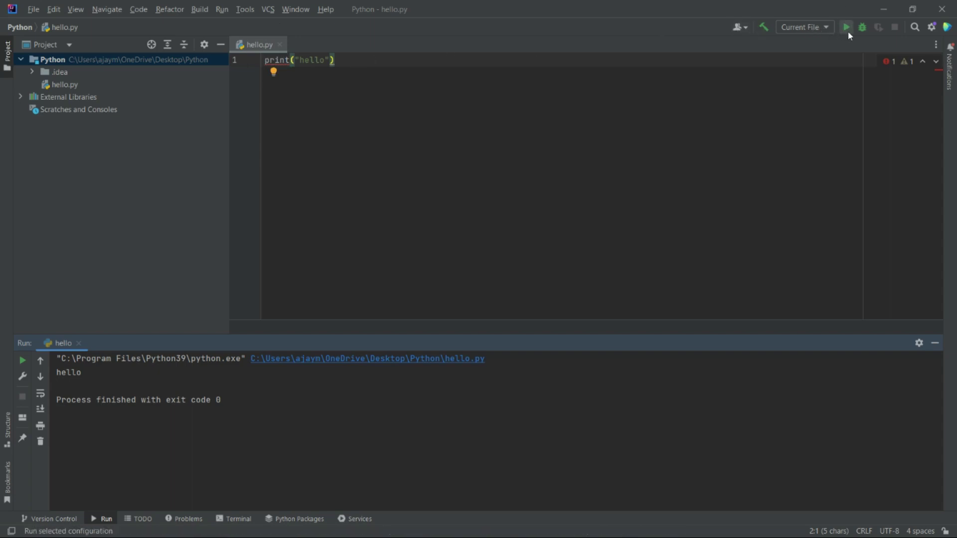
{"action": "left_click_drag", "start_coordinate": [83, 375], "coordinate": [57, 373]}
{"action": "left_click", "coordinate": [87, 371]}
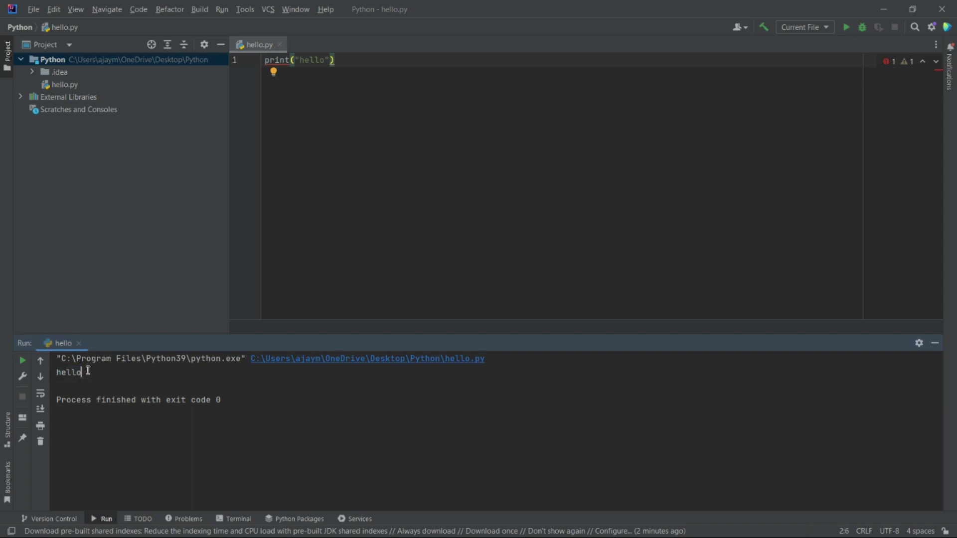